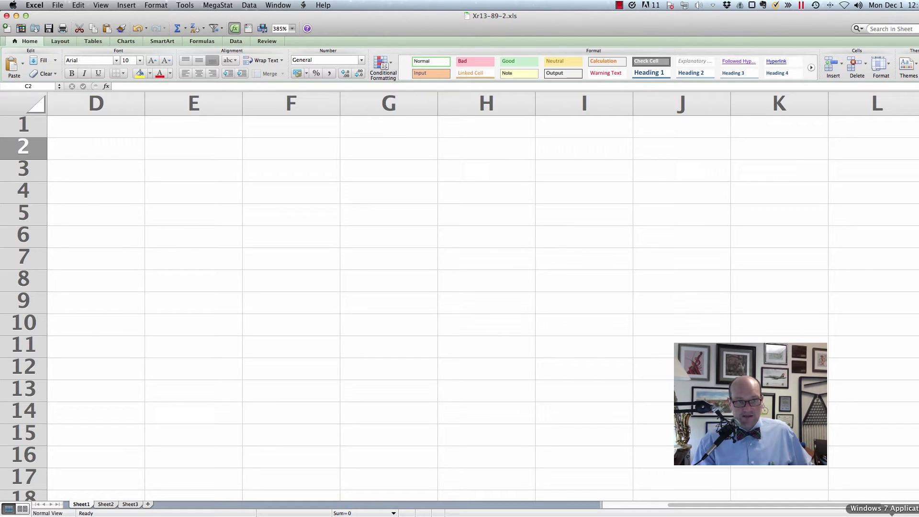
Step: Check how far the data extends down the During and Before columns
left_click(121, 141)
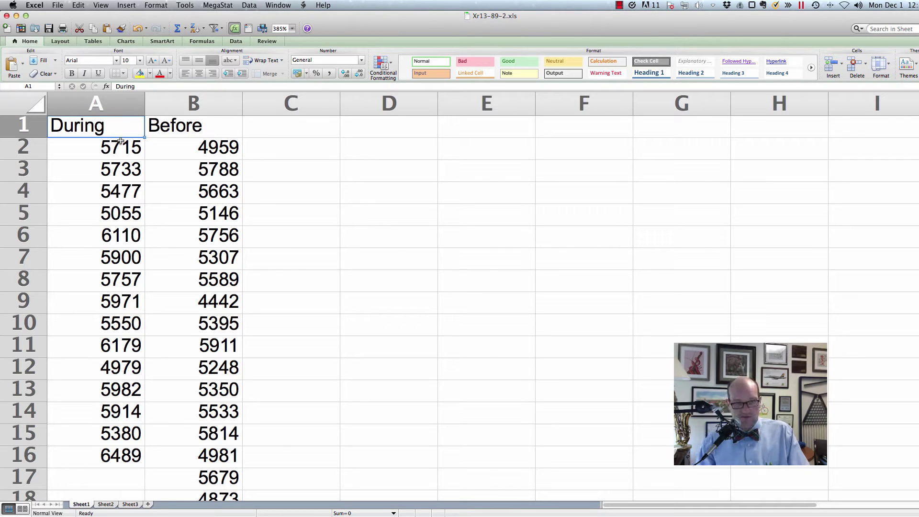
left_click(120, 141)
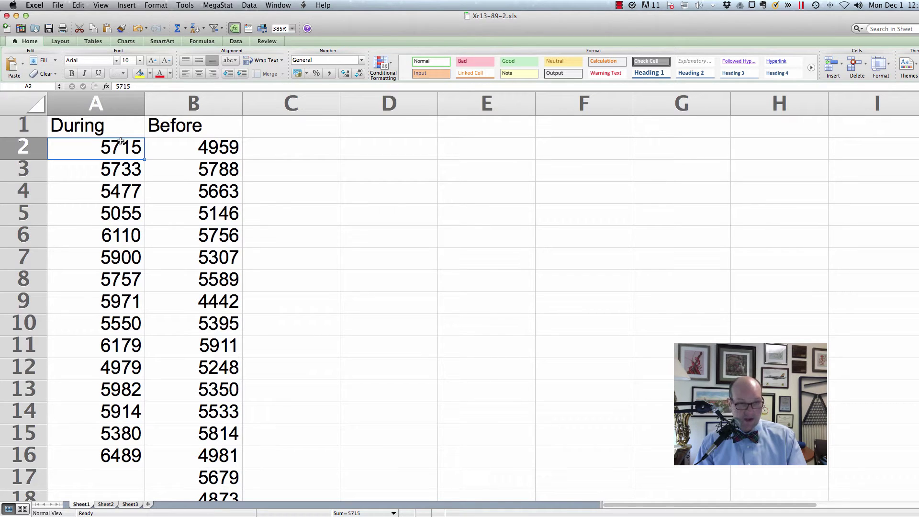
key("ctrl+Down")
key("ctrl+Up")
key("Down")
key("ctrl+shift+Down")
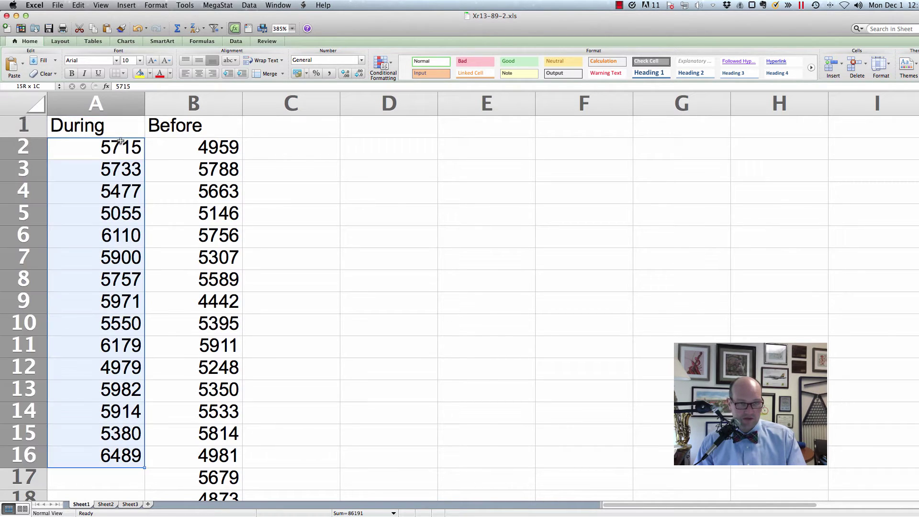
key("ctrl+shift+Up")
key("Right")
key("ctrl+shift+Down")
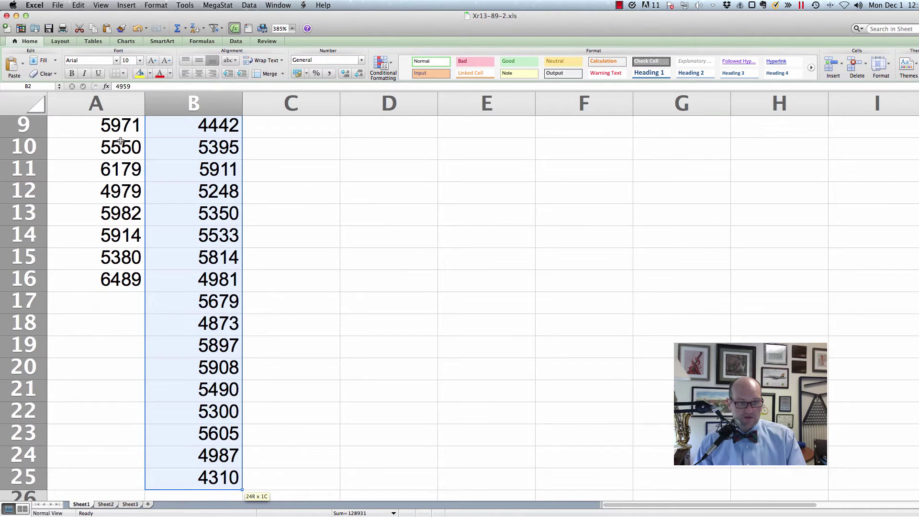
Step: Enter the hypothesis labels "Ho" in cell D2 and "Ha" in cell D4
key("ctrl+Up")
key("Right")
key("Right")
key("Down")
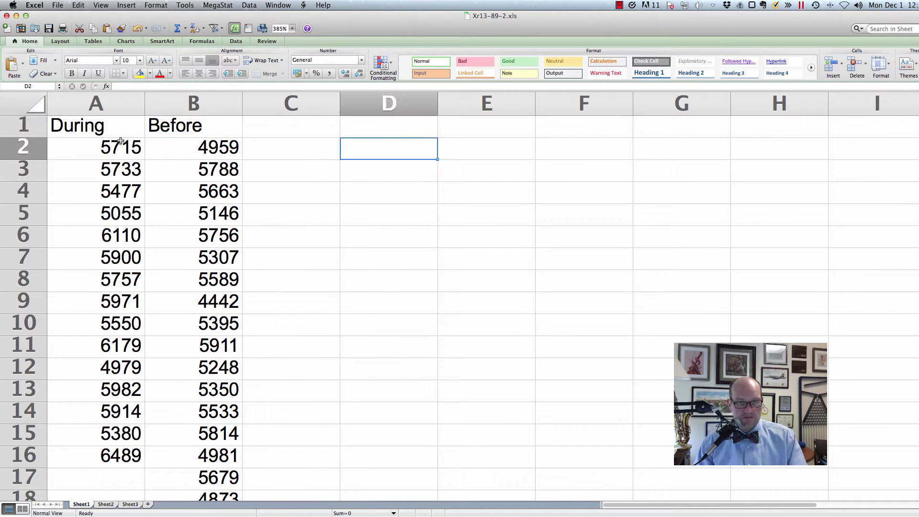
type("HA")
key("BackSpace")
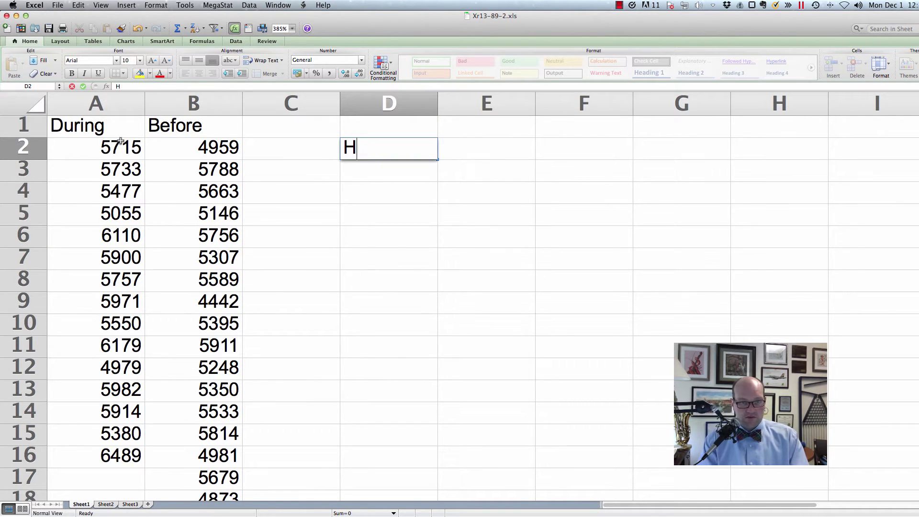
type("o")
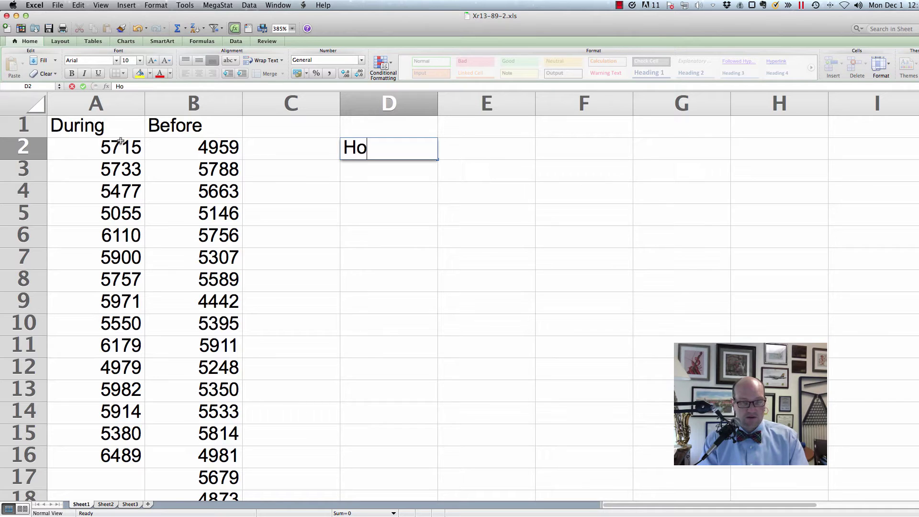
key("Return")
key("Down")
type("Ha")
key("Return")
Step: Enter the alternative hypothesis "Mean During > Mean Before" in cell E4 beside the Ha label
key("Up")
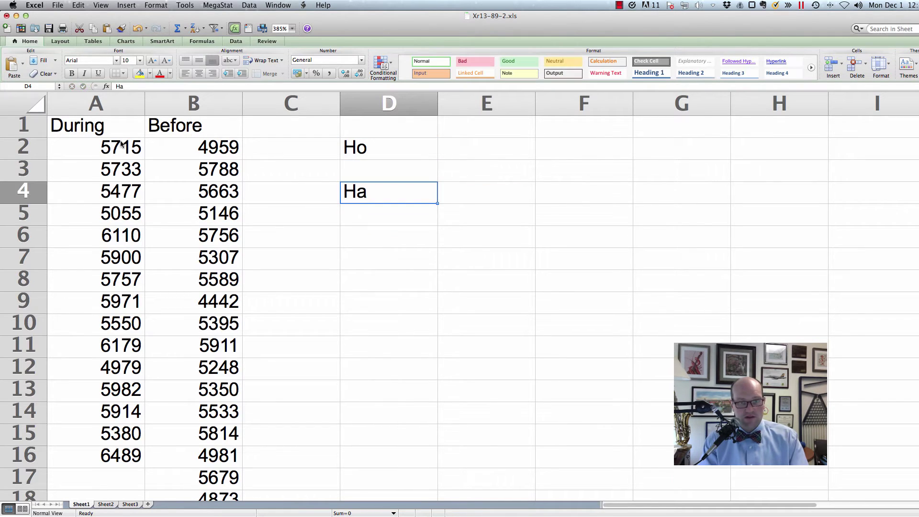
key("Right")
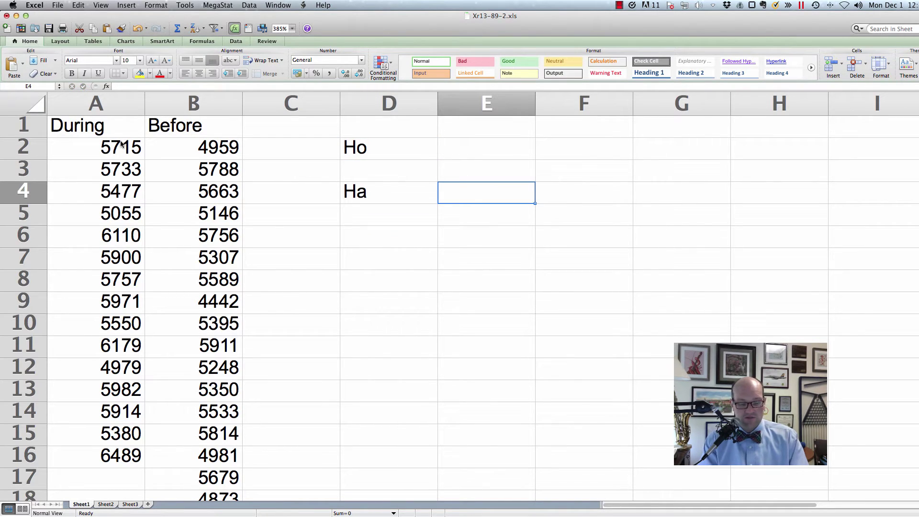
type("Mean ")
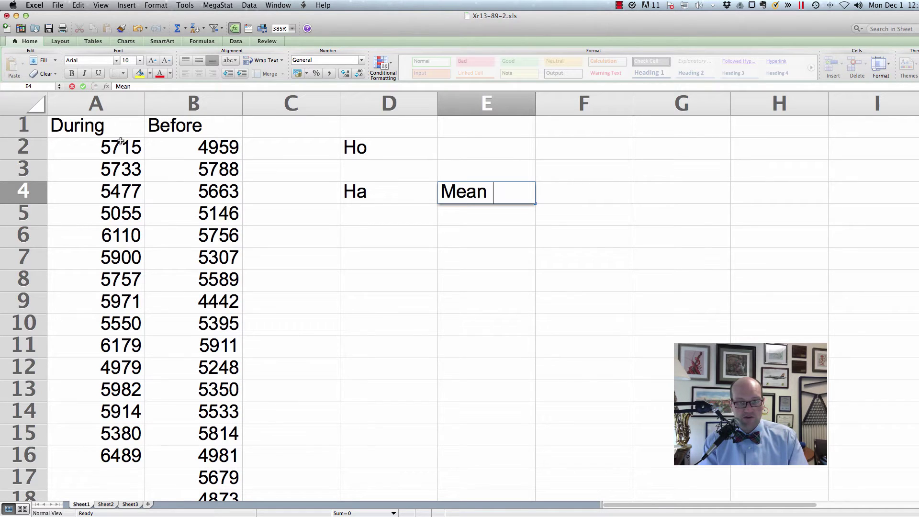
type("During ?")
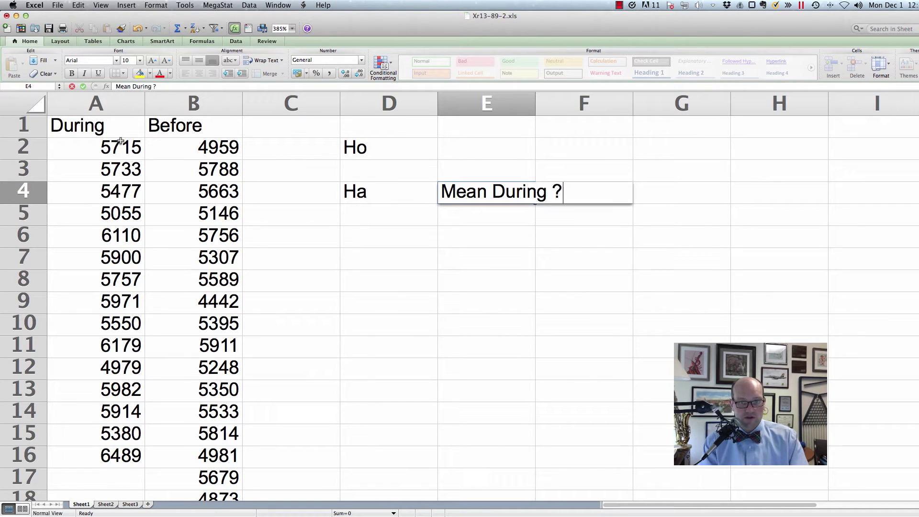
key("BackSpace")
type("> Me")
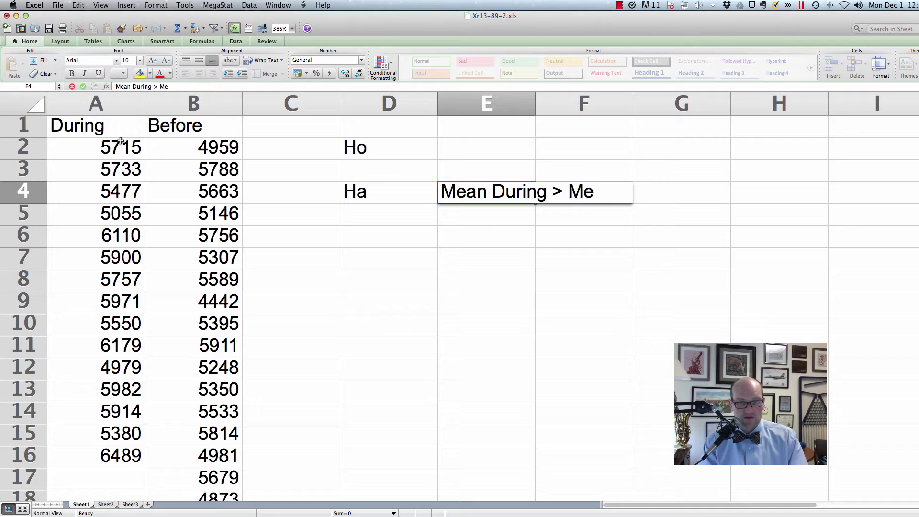
type("an Before")
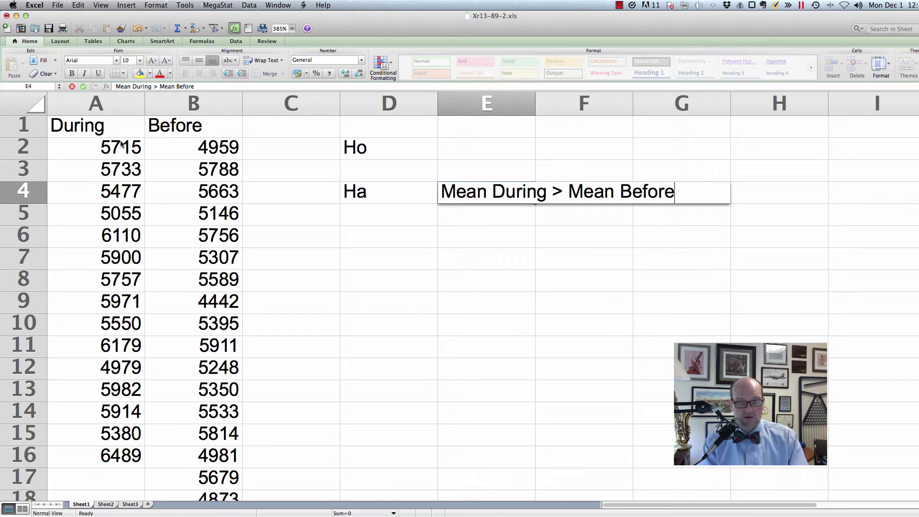
key("Return")
Step: Enter the null hypothesis "Mean During = Mean Before" in cell E2 beside the Ho label
key("Up")
key("Up")
key("Up")
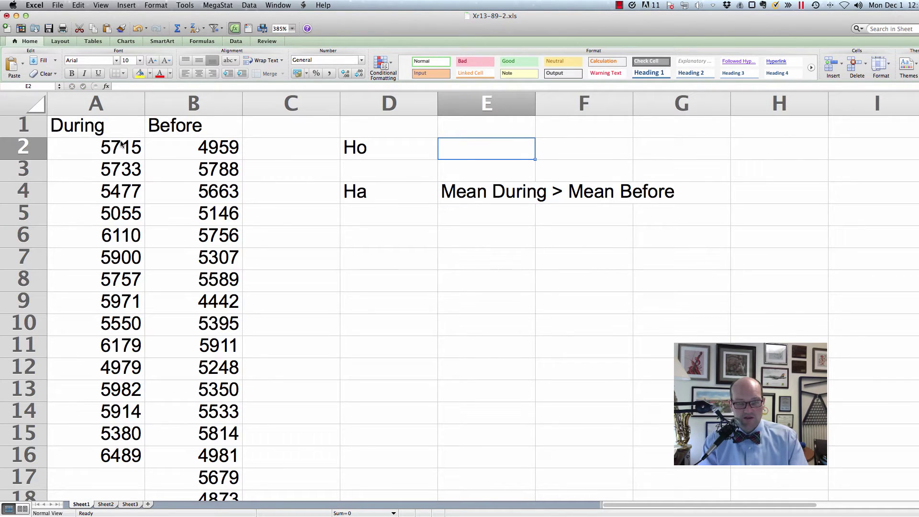
type("MEan D")
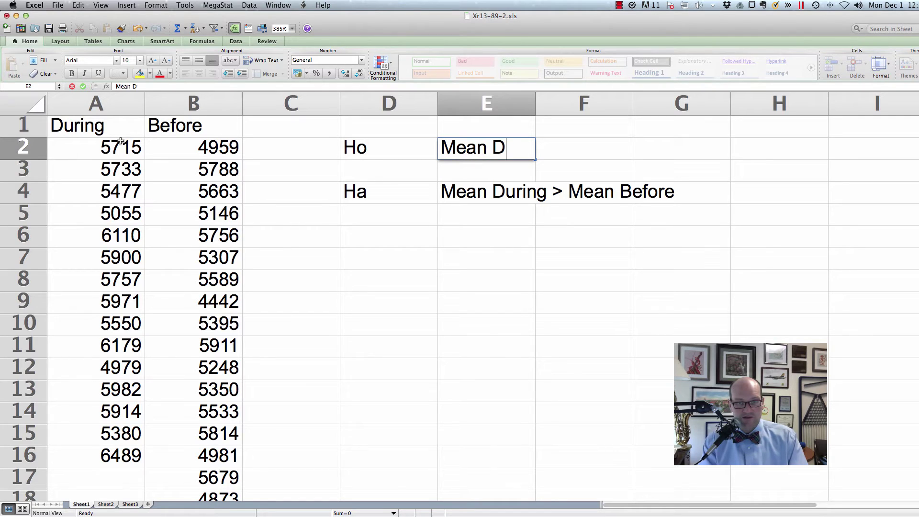
type("uring = MEan")
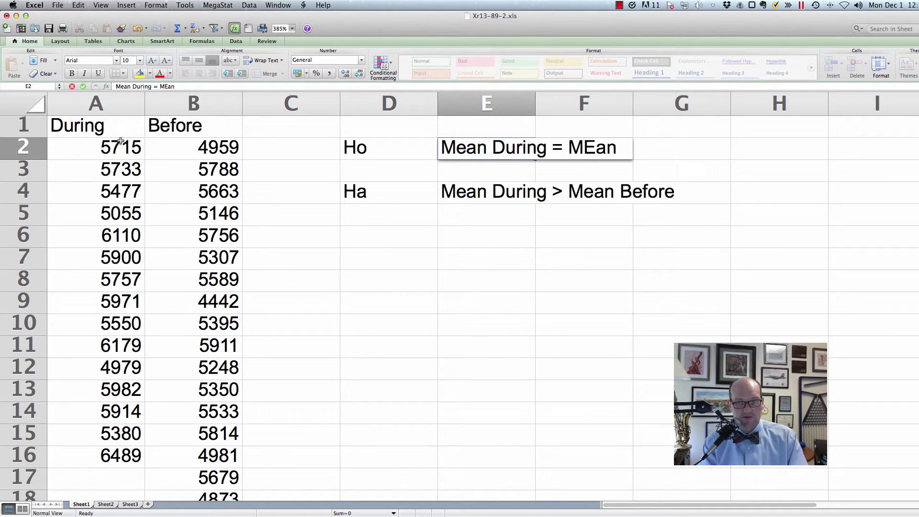
type(" Before")
key("Return")
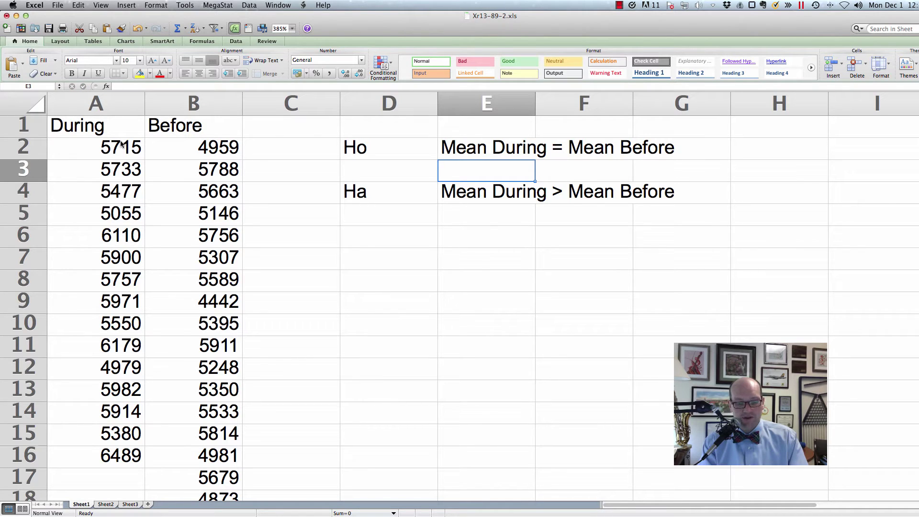
Step: Write the null hypothesis as a difference, "Ud - Ub = 0", in cell E3
type("U")
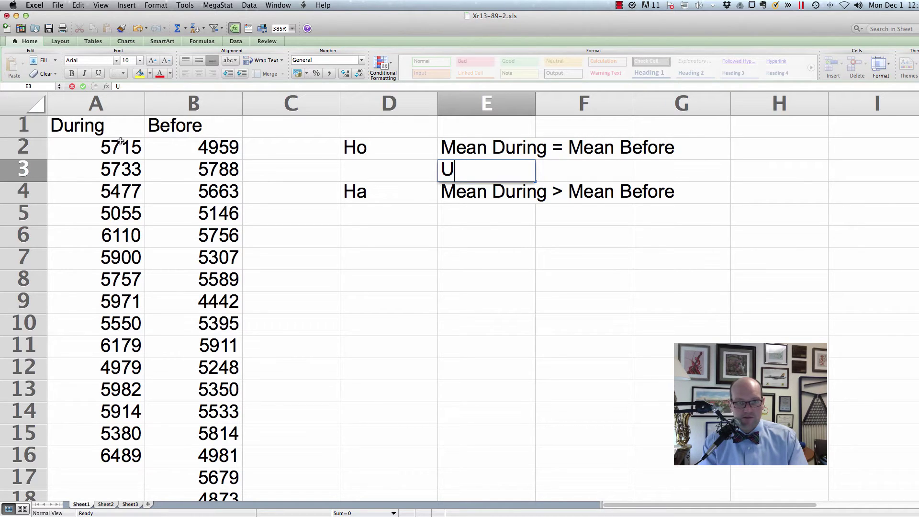
type("d - ")
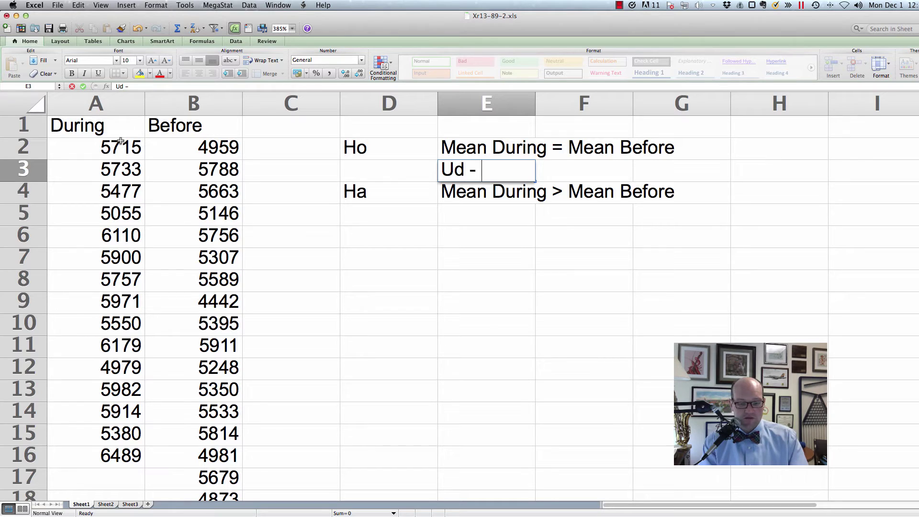
type("U b")
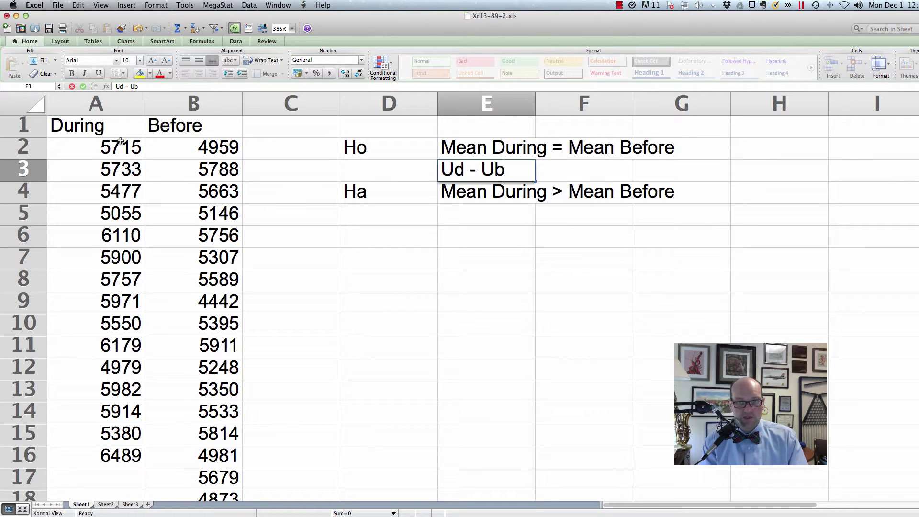
type("= 0-")
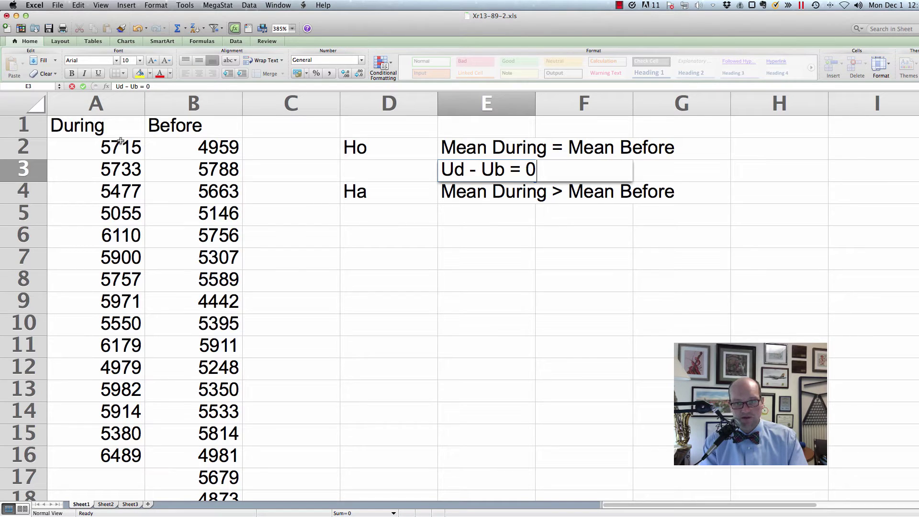
key("Return")
Step: Write the alternative hypothesis as a difference, "Ud - Ub > 0", in cell E5
key("Return")
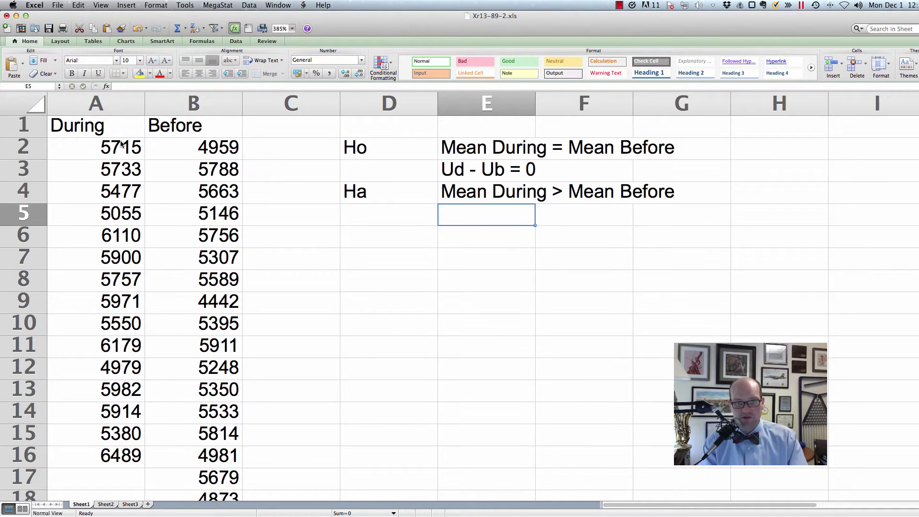
type("U")
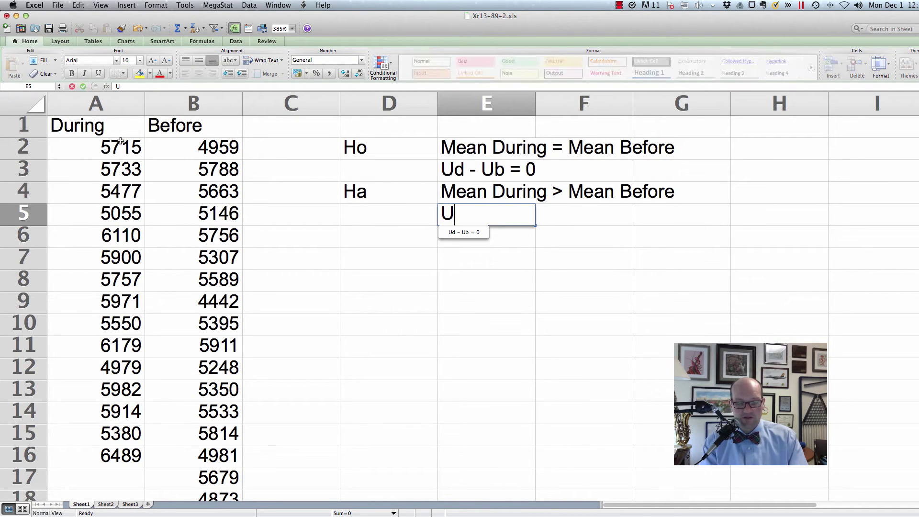
type("d -")
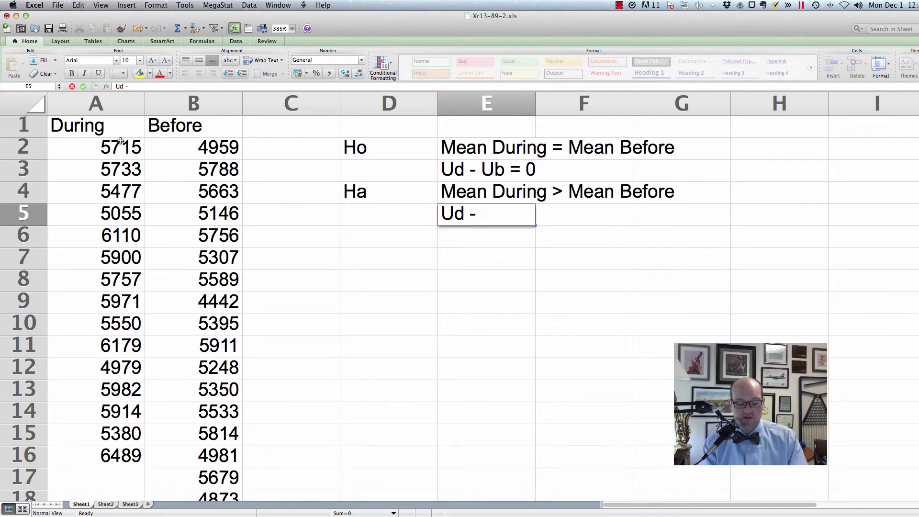
type(" Ub > ")
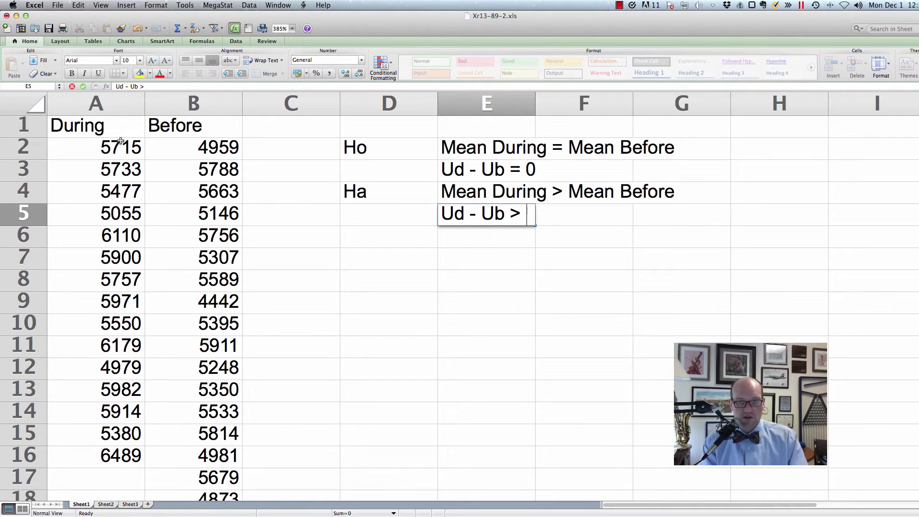
type("0")
key("Return")
Step: Note the test type by entering "One tail test" in cell E7 and "right trail" in cell E8
key("Return")
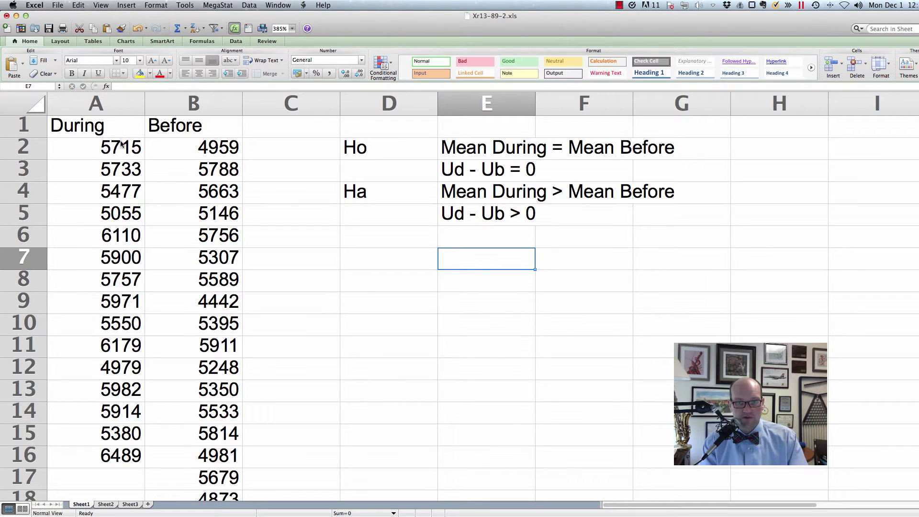
type("One tail")
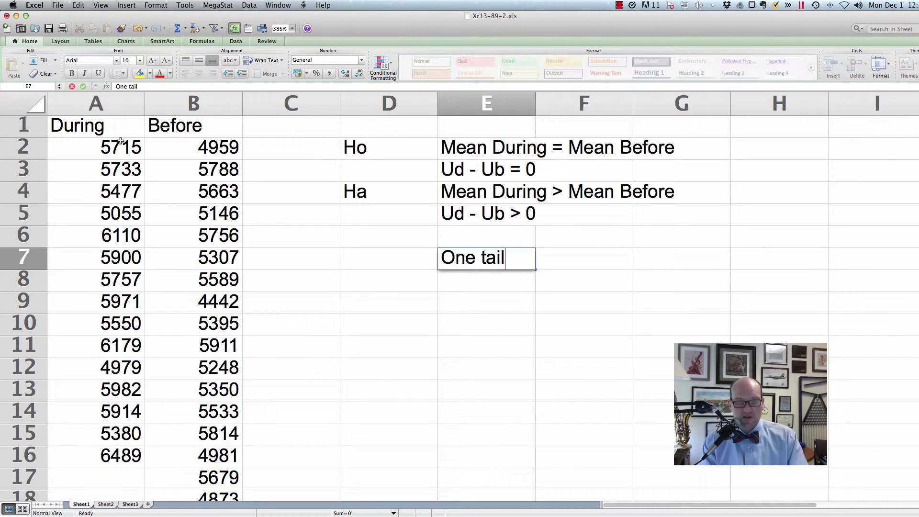
type(" test")
key("Return")
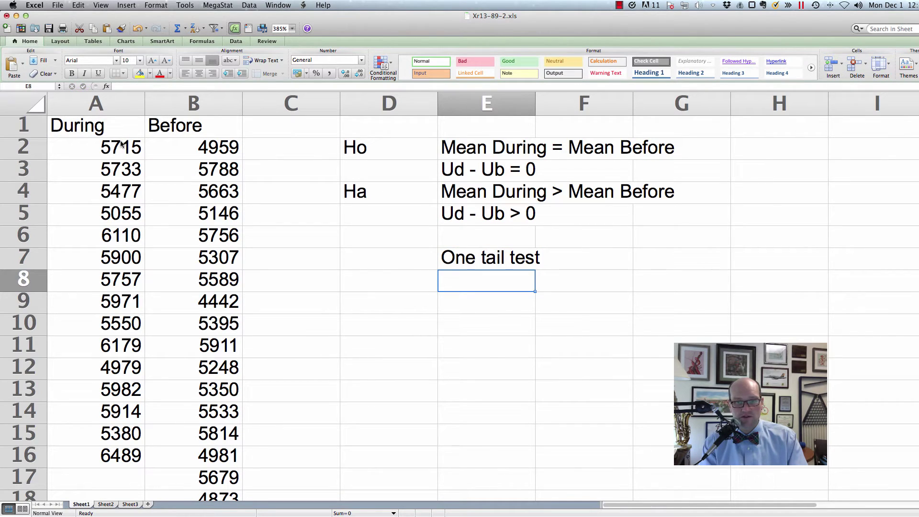
type("right t")
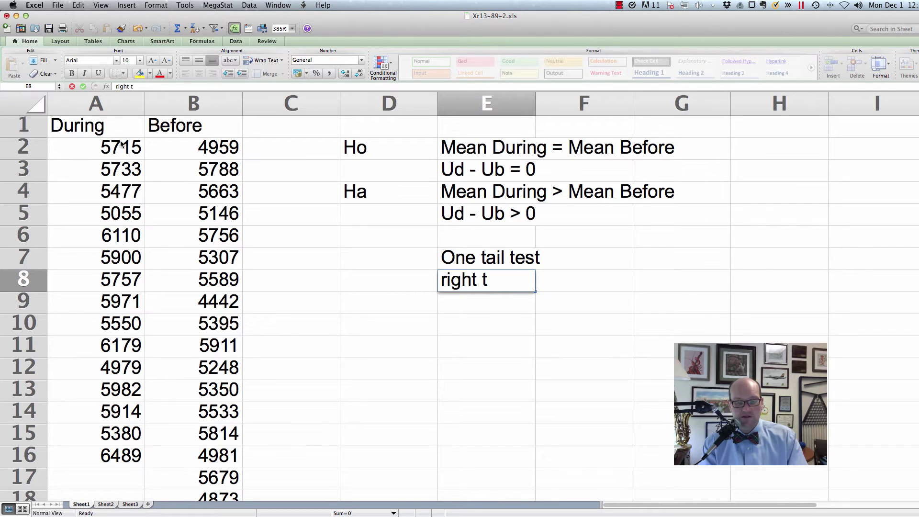
type("rail")
key("Return")
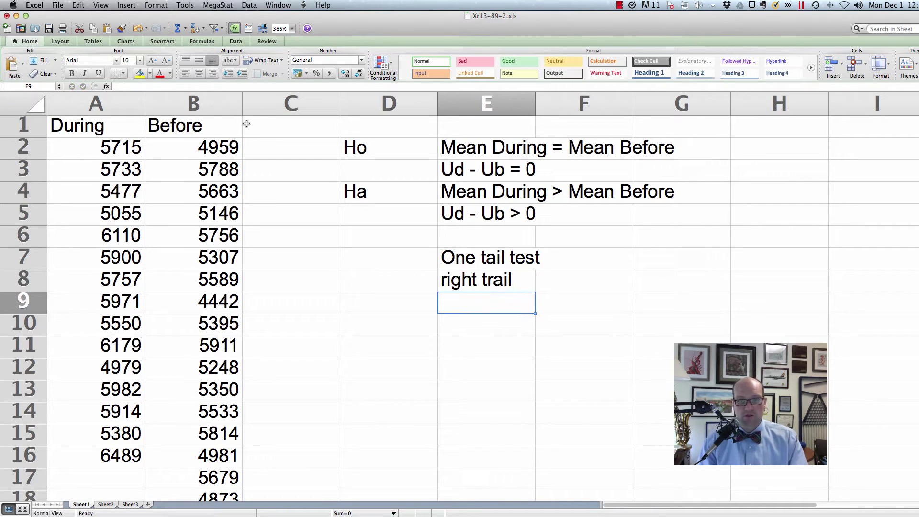
Step: Correct the misspelled note in cell E8 to read "right tail"
left_click(510, 211)
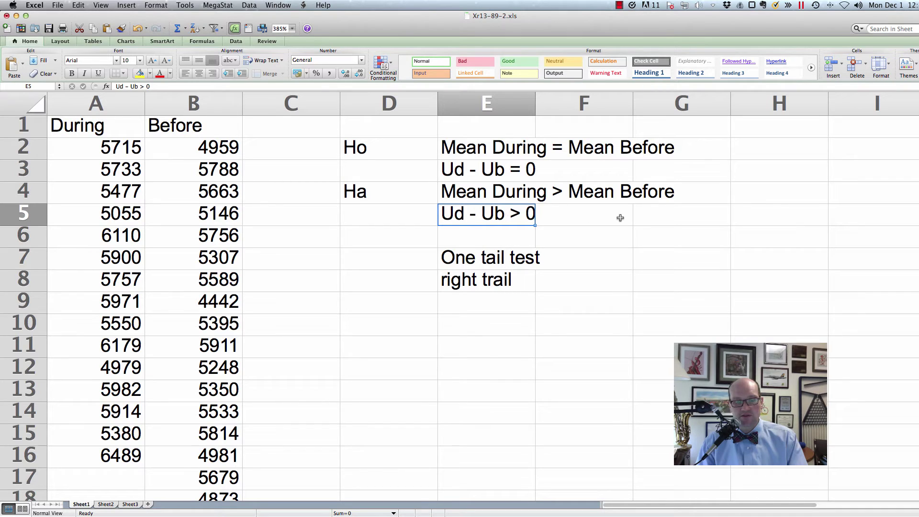
left_click(569, 280)
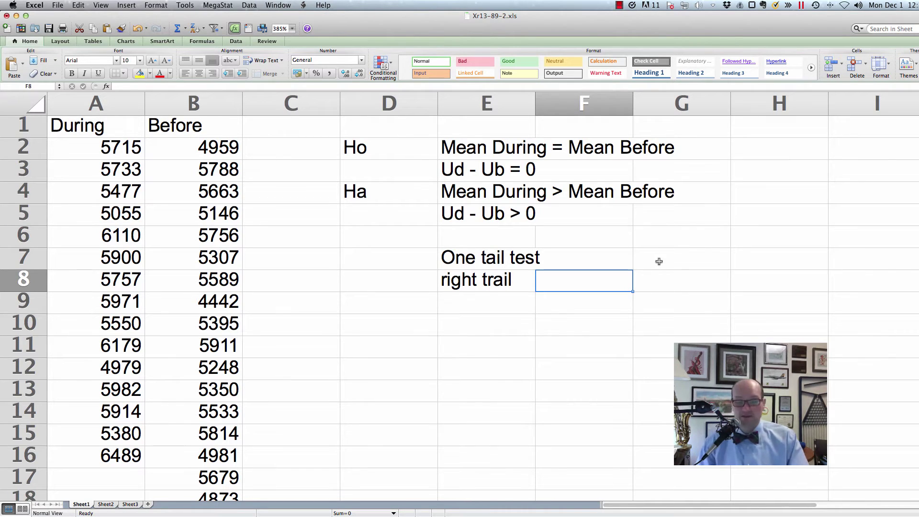
left_click(497, 282)
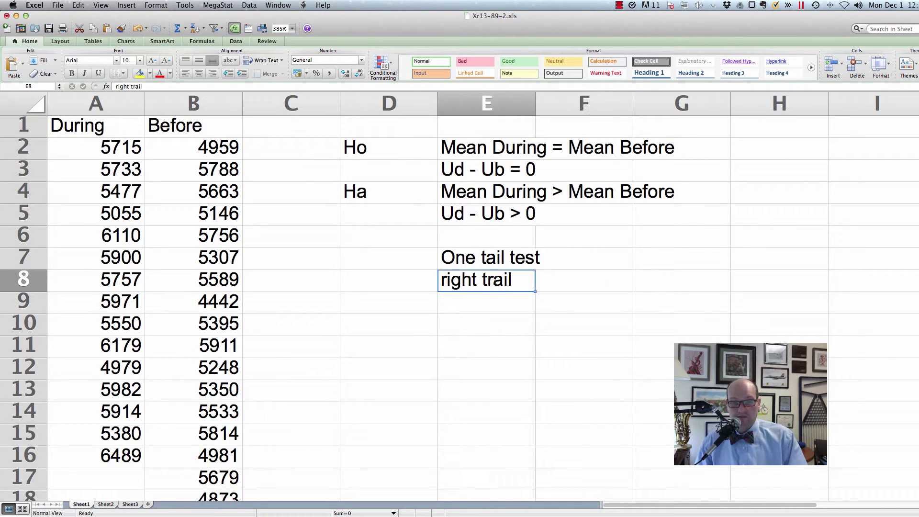
double_click(494, 282)
key("BackSpace")
key("Return")
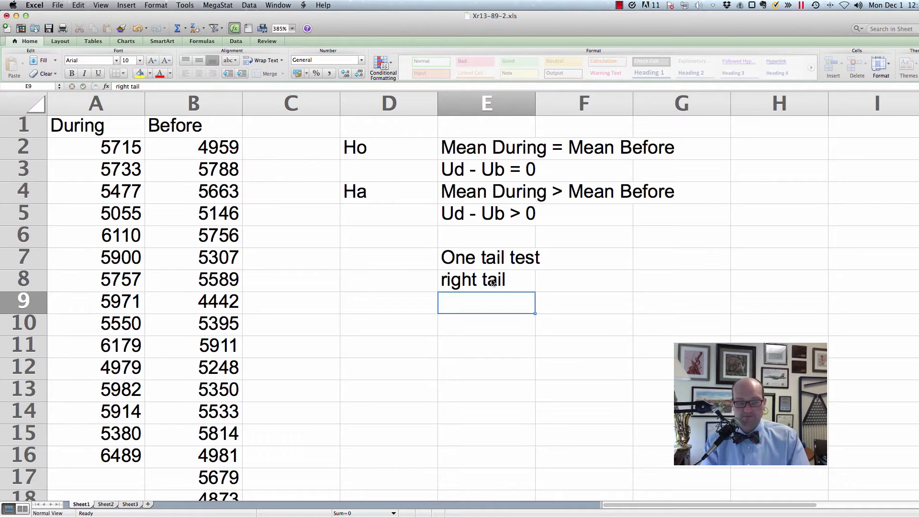
key("Up")
key("Down")
key("Down")
key("Left")
key("Up")
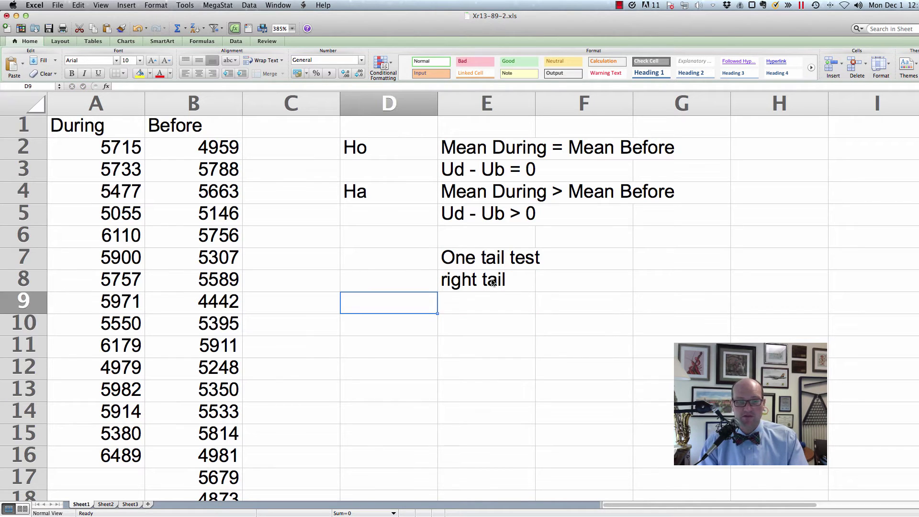
key("Down")
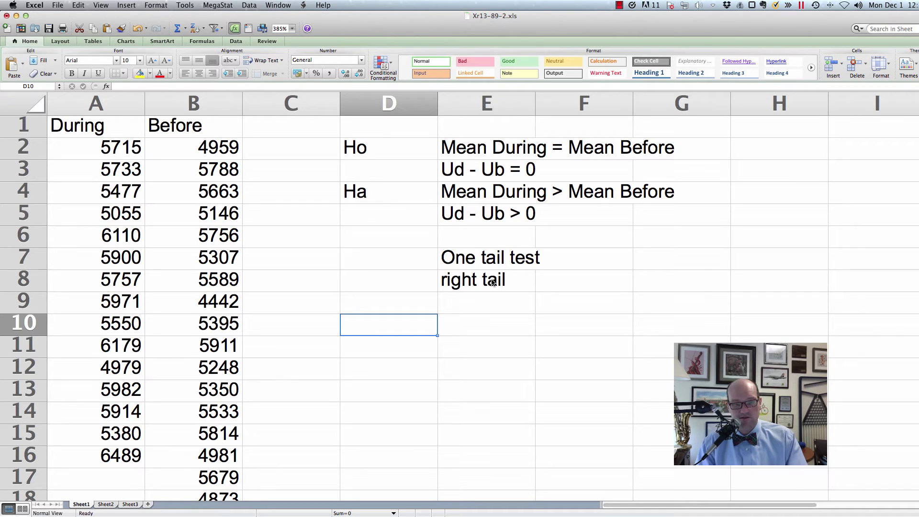
key("Left")
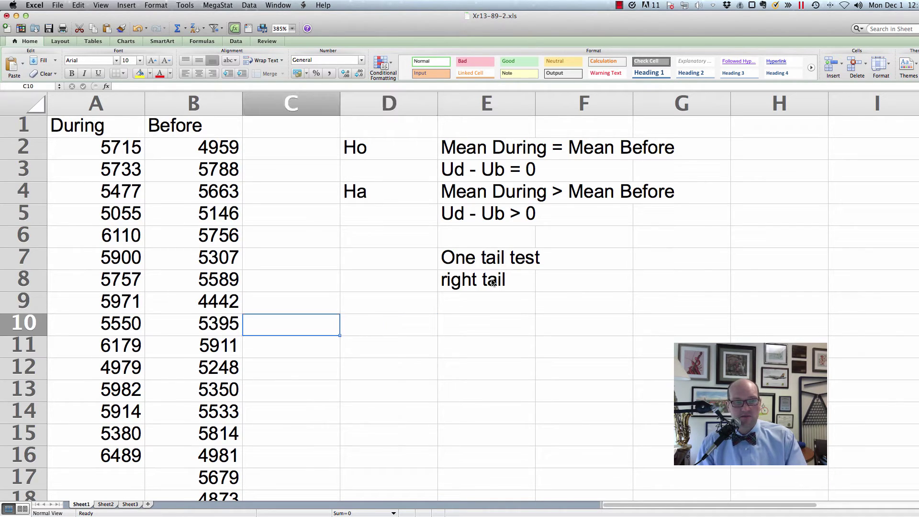
key("Left")
key("Right")
key("Right")
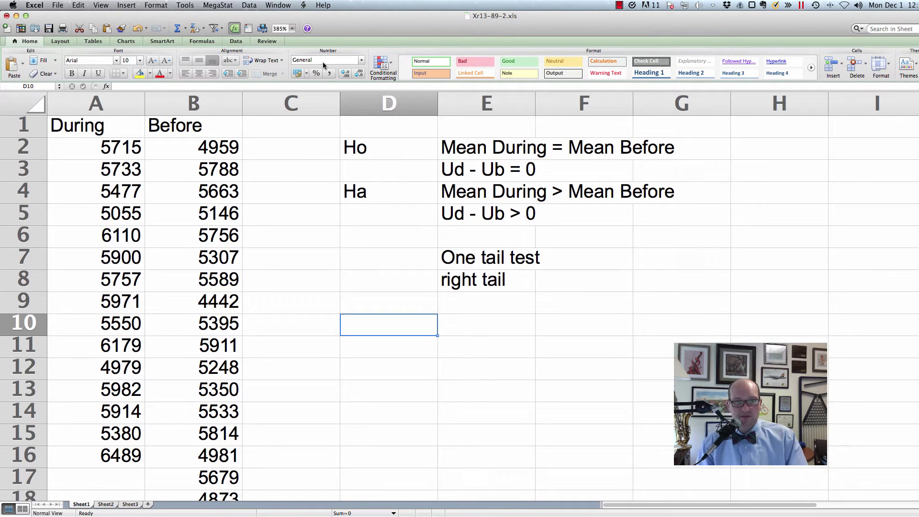
Step: Start MegaStat's Compare Two Independent Groups test with Sheet1 range A1:A16 as Group 1 and B1:B25 as Group 2
left_click(218, 6)
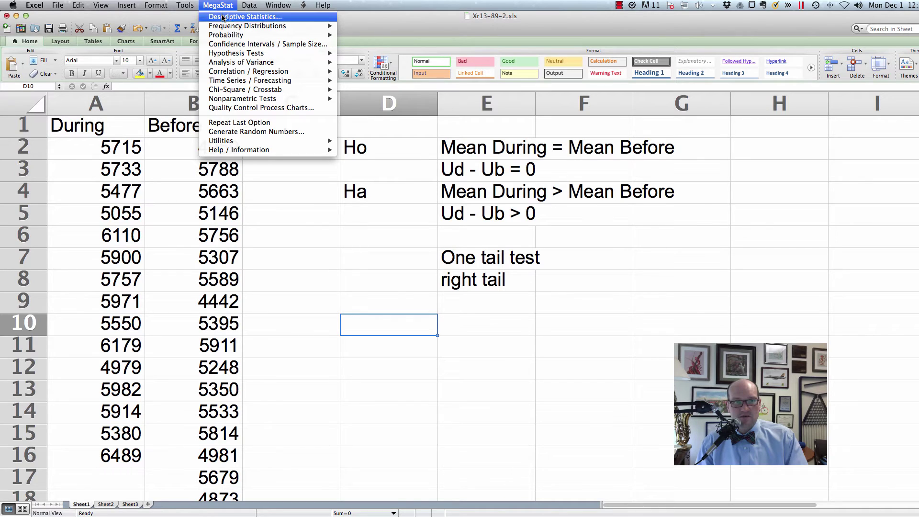
mouse_move(228, 35)
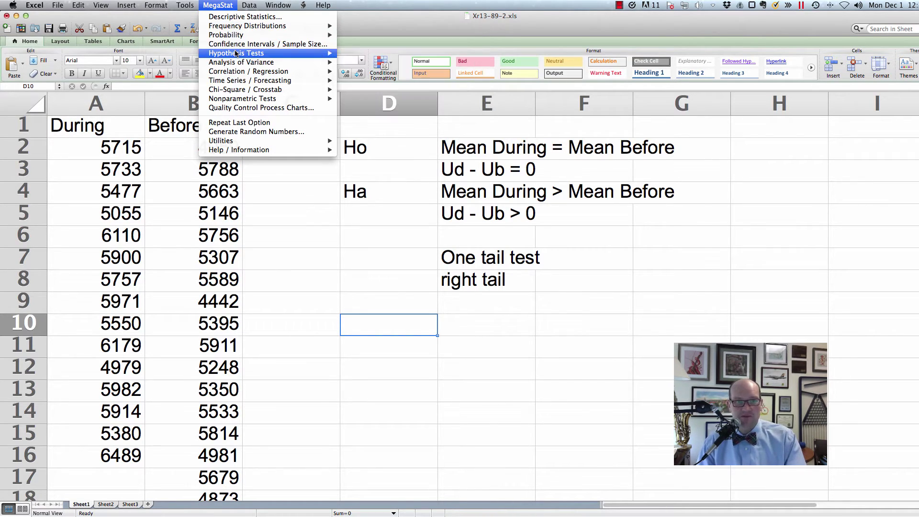
mouse_move(235, 54)
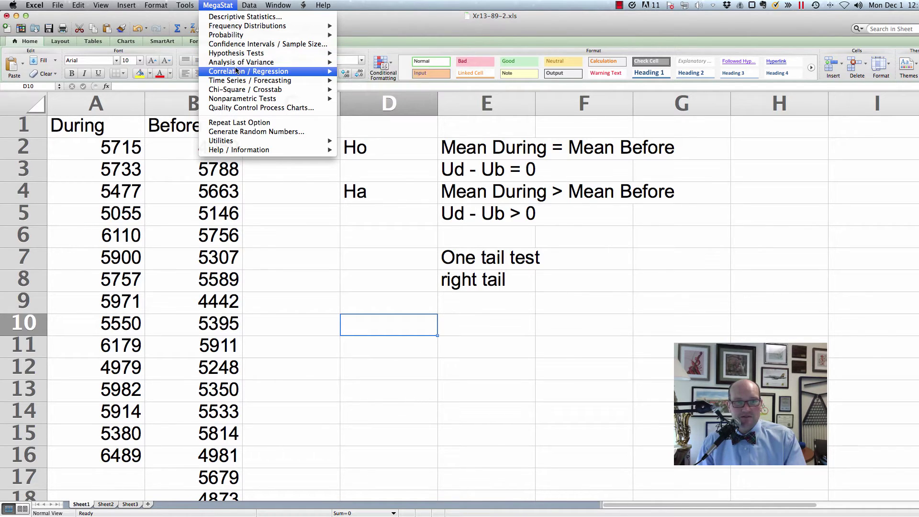
mouse_move(238, 83)
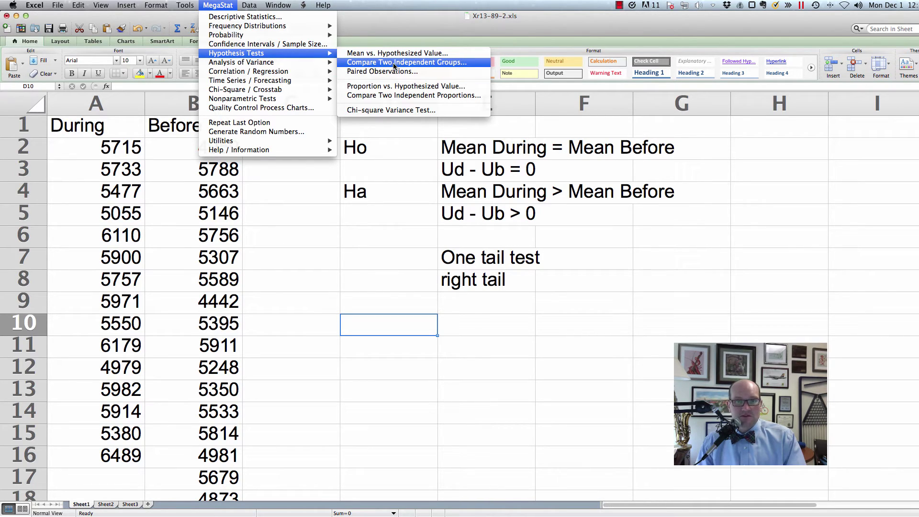
left_click(394, 63)
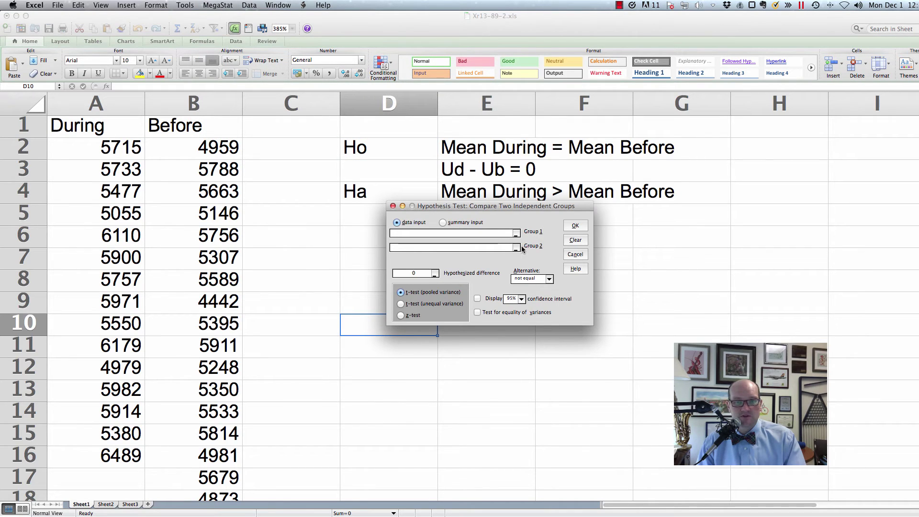
left_click(516, 233)
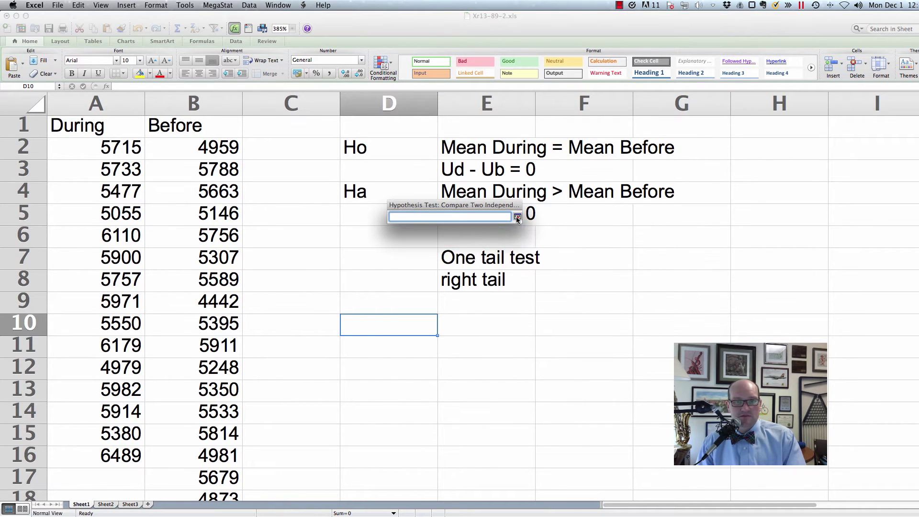
left_click(517, 218)
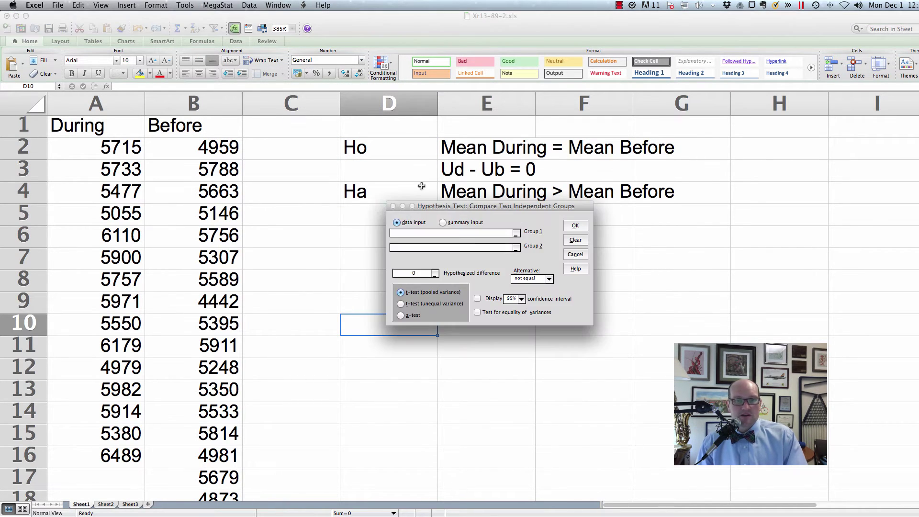
left_click(517, 234)
left_click_drag(91, 132, 115, 450)
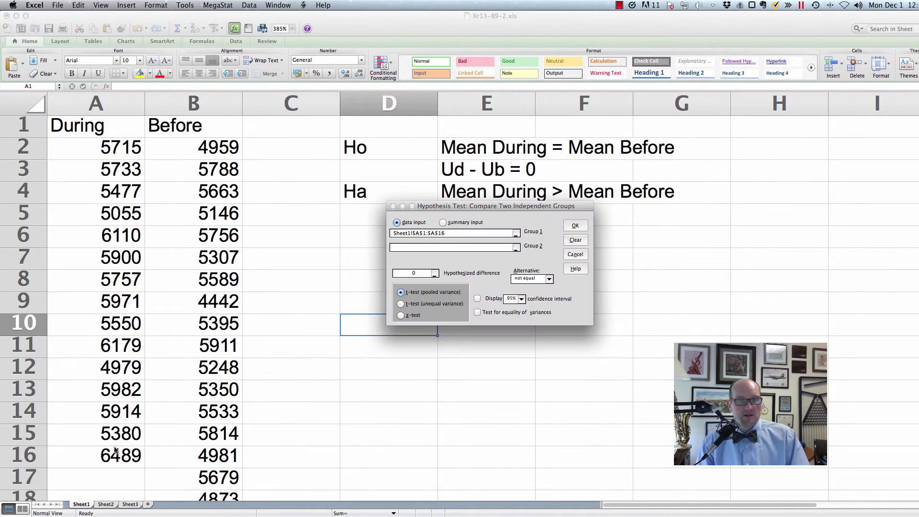
left_click(516, 248)
left_click_drag(189, 126, 224, 217)
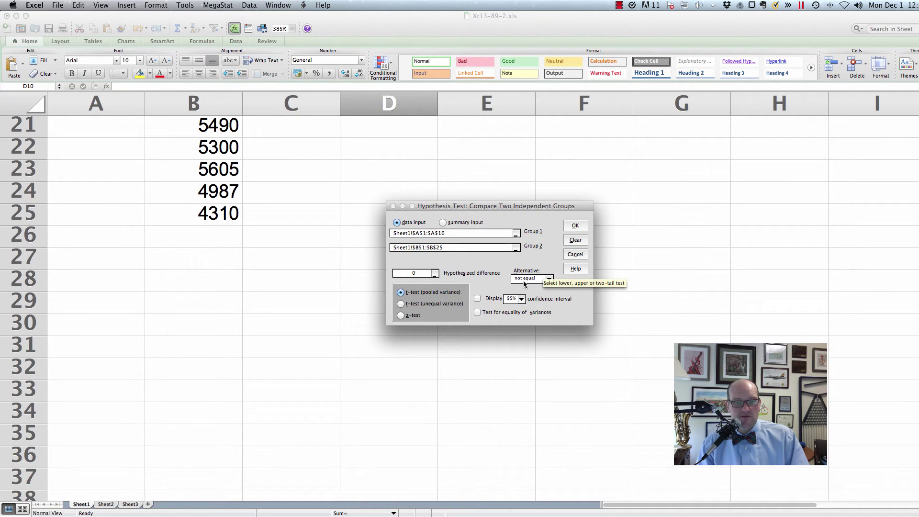
Step: Run the pooled-variance t-test with the alternative set to "greater than" and the test for equality of variances enabled
left_click(550, 279)
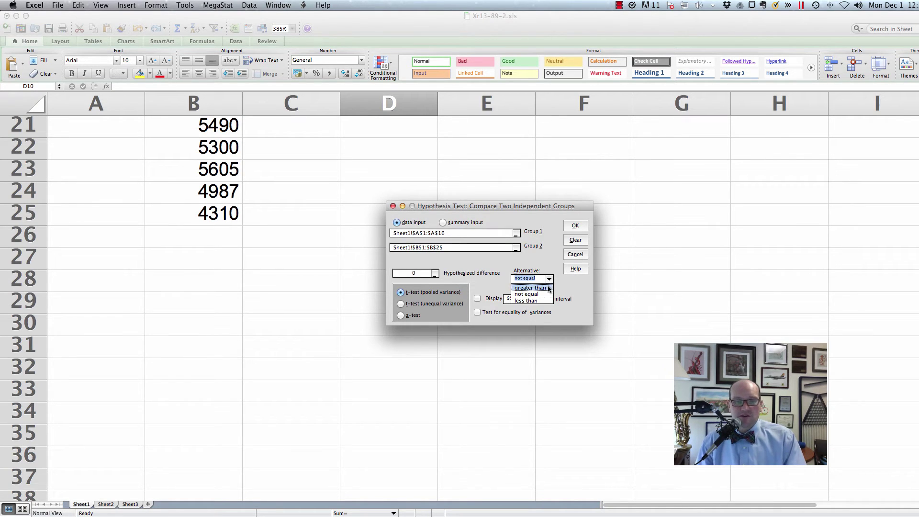
left_click(547, 289)
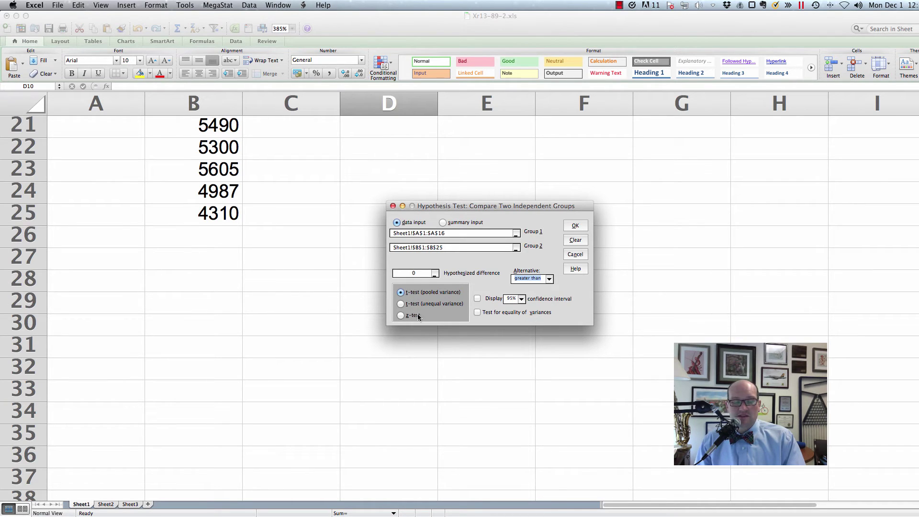
left_click(478, 313)
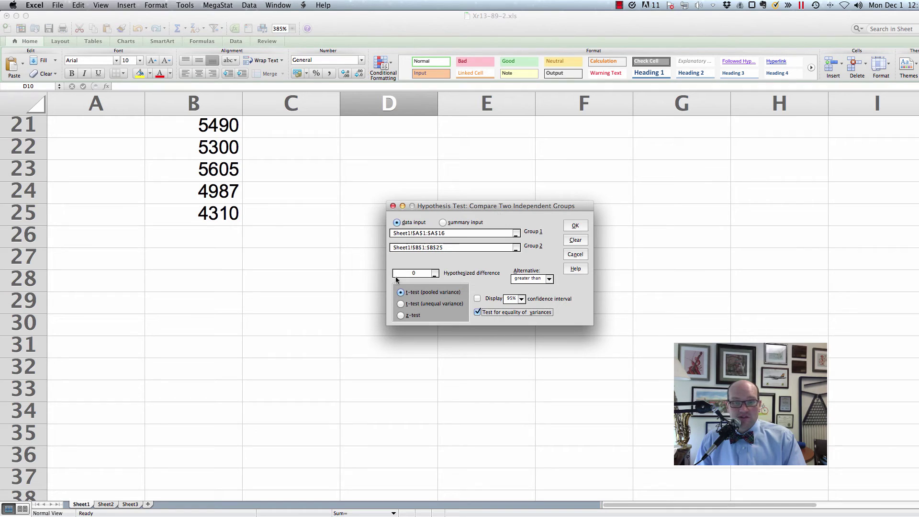
left_click(400, 304)
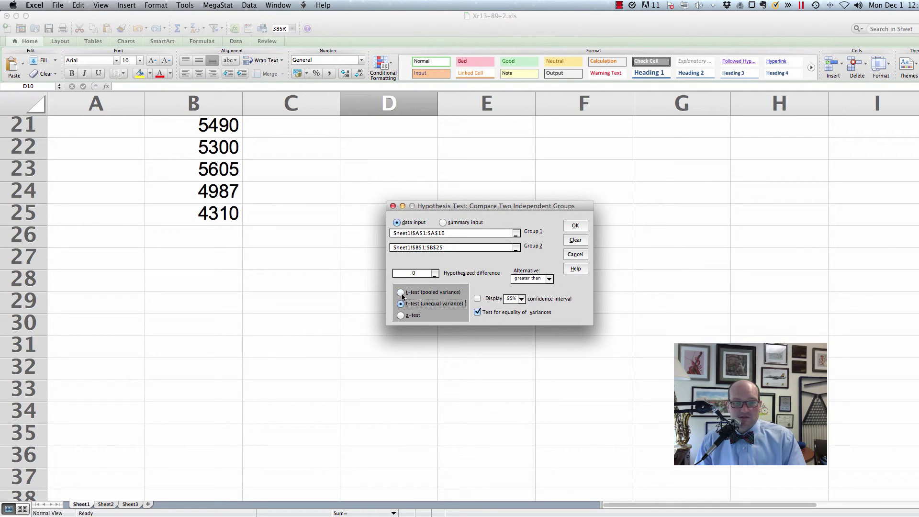
left_click(402, 293)
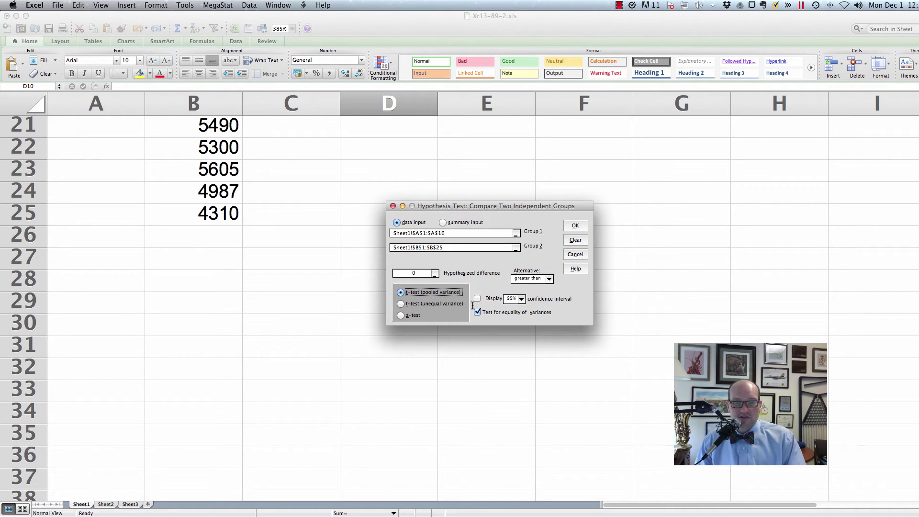
left_click(575, 226)
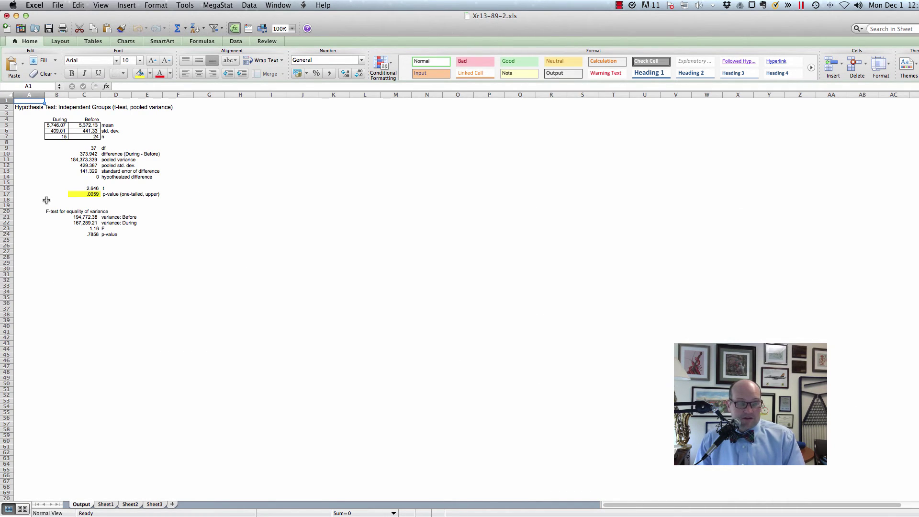
Step: Enter the formula =C23/2 in cell C25, directly below the F-test p-value on the Output sheet
scroll(115, 205, "up", 5)
scroll(115, 206, "down", 2)
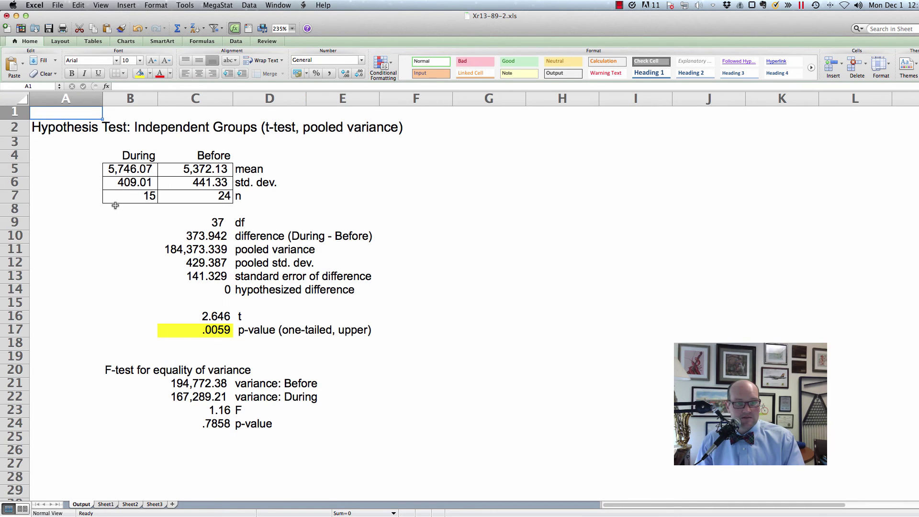
left_click(217, 430)
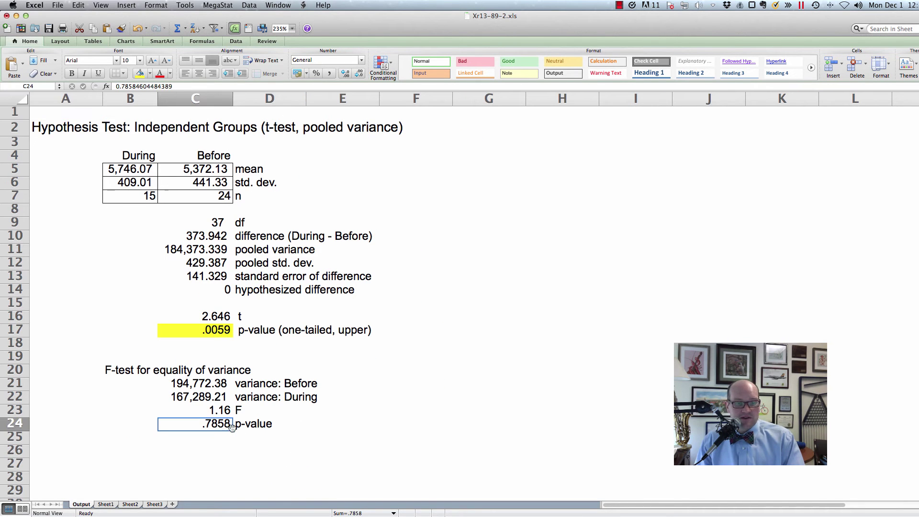
left_click_drag(123, 369, 287, 426)
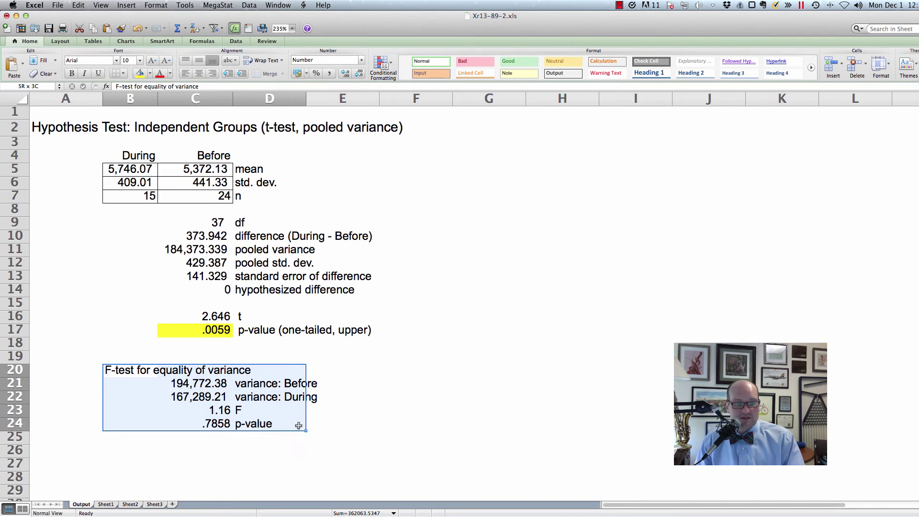
left_click(216, 428)
left_click(216, 437)
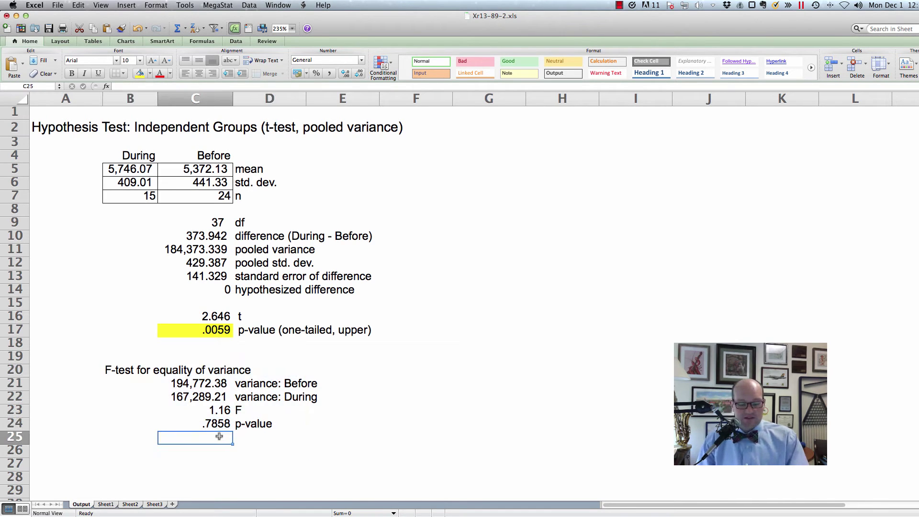
type("=")
key("Up")
key("Up")
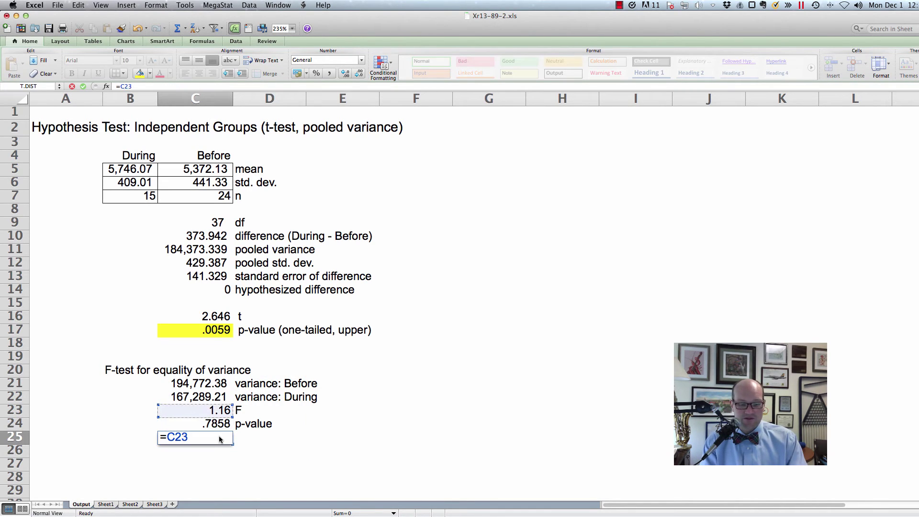
type("/2")
key("Return")
left_click(220, 440)
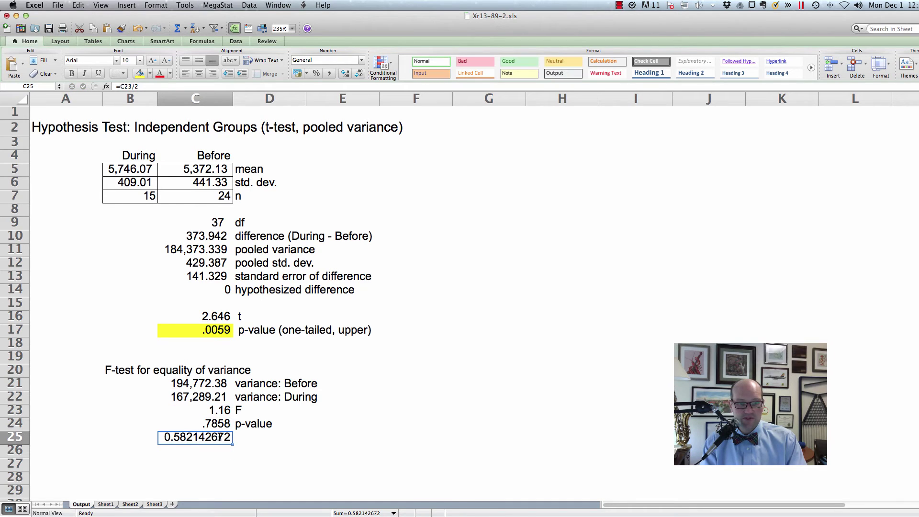
Step: Label the F-test values by entering "two tail p value" in cell E24 and "one tail p value" in cell E25
key("Right")
key("Up")
key("Right")
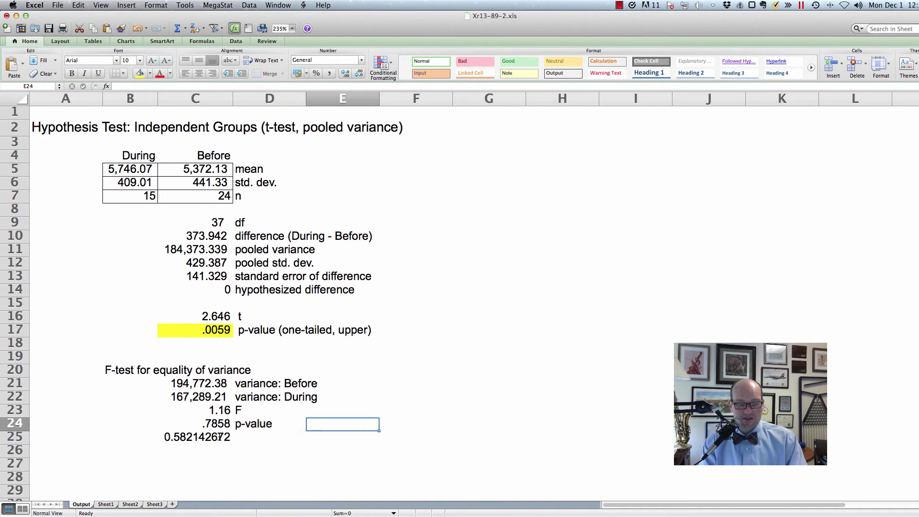
type("two tail")
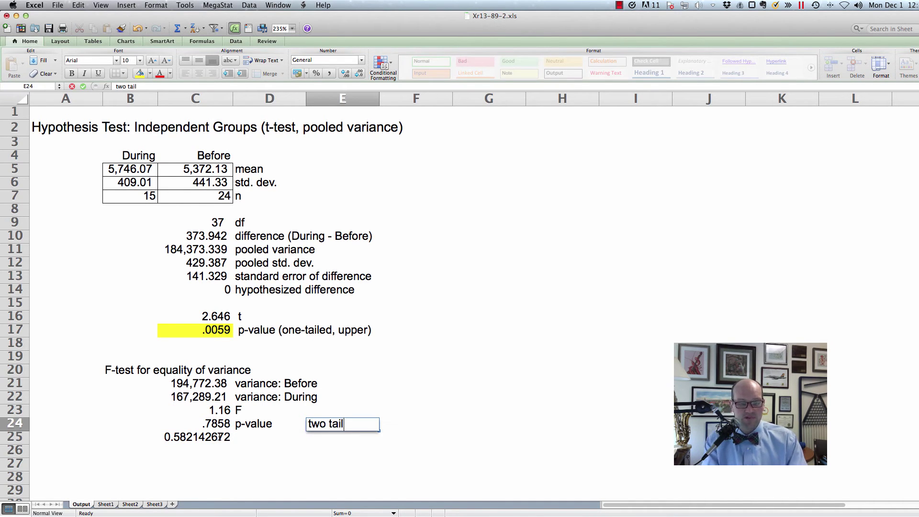
type(" p value")
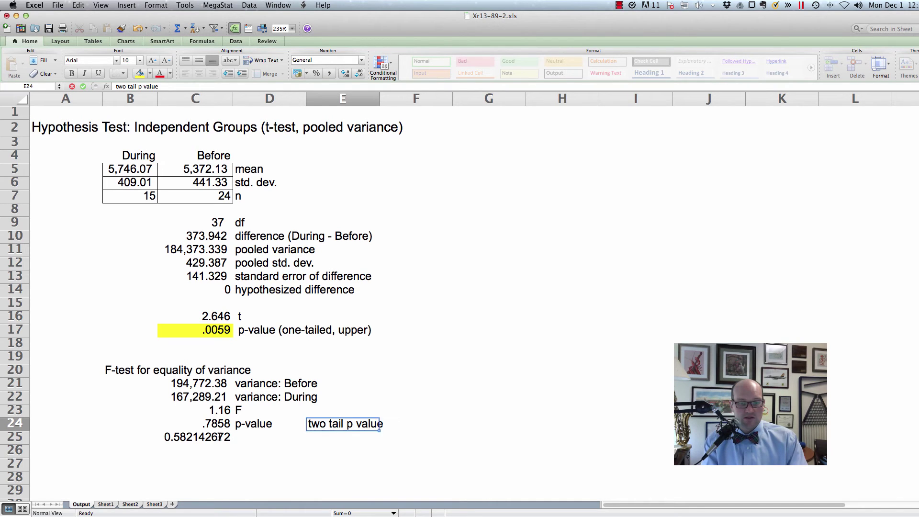
key("Return")
type("one tail")
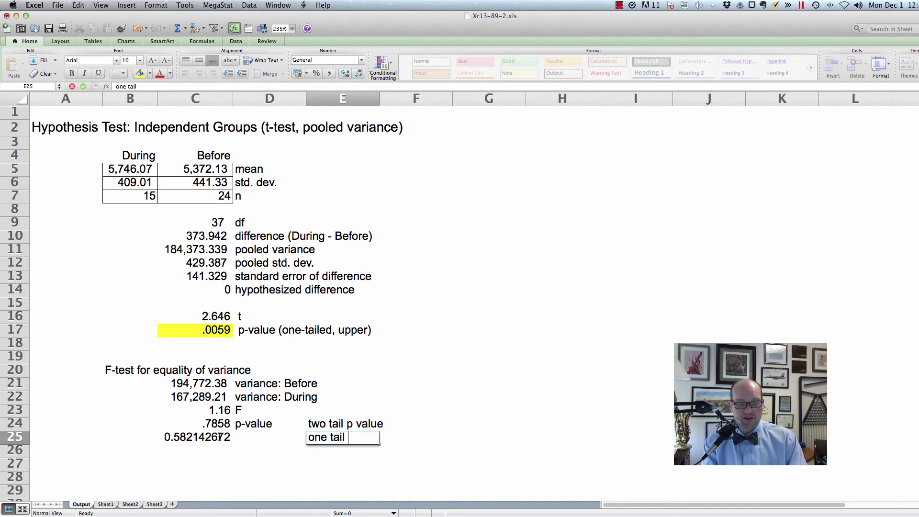
type(" p value")
key("Return")
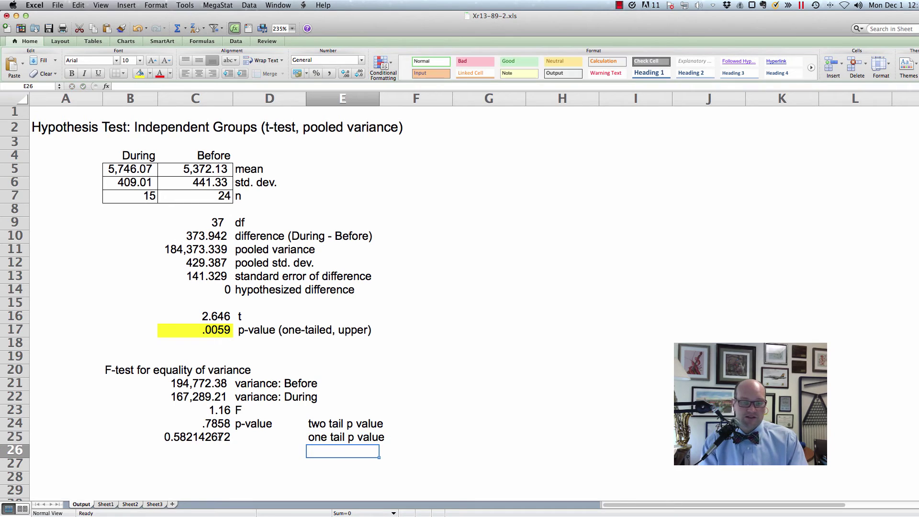
Step: Review the F-test values in C24 and C25 against their labels, and the one-tailed t-test p-value in C17
key("Up")
key("Up")
key("Left")
key("Left")
key("Down")
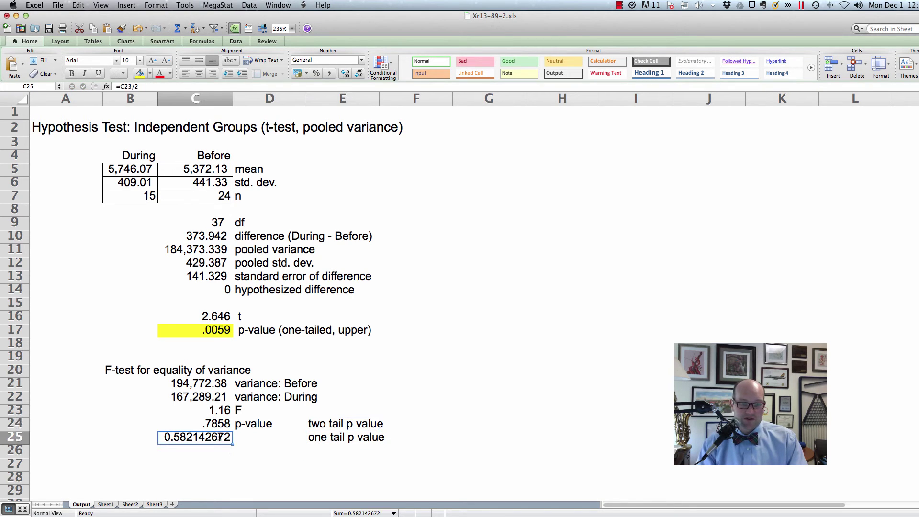
key("shift+Right")
key("shift+Right")
key("Right")
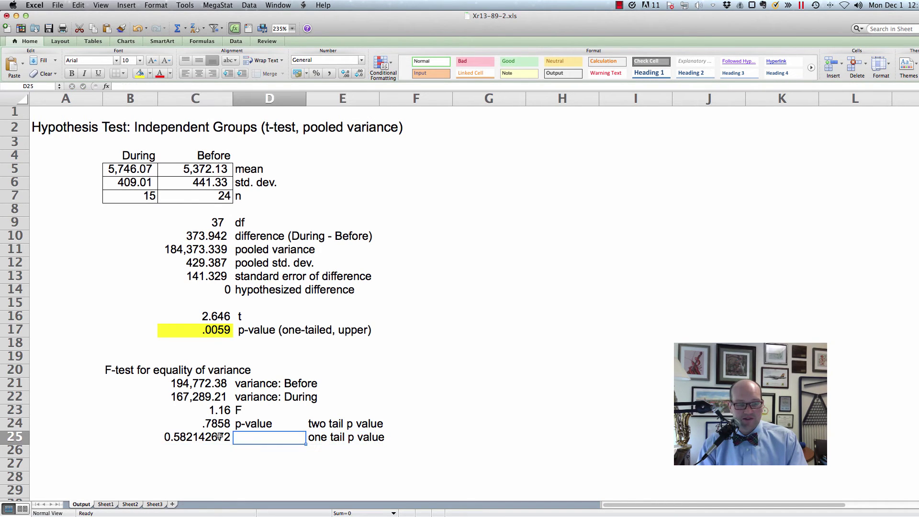
key("Left")
key("shift+Right")
key("Left")
key("Up")
key("Right")
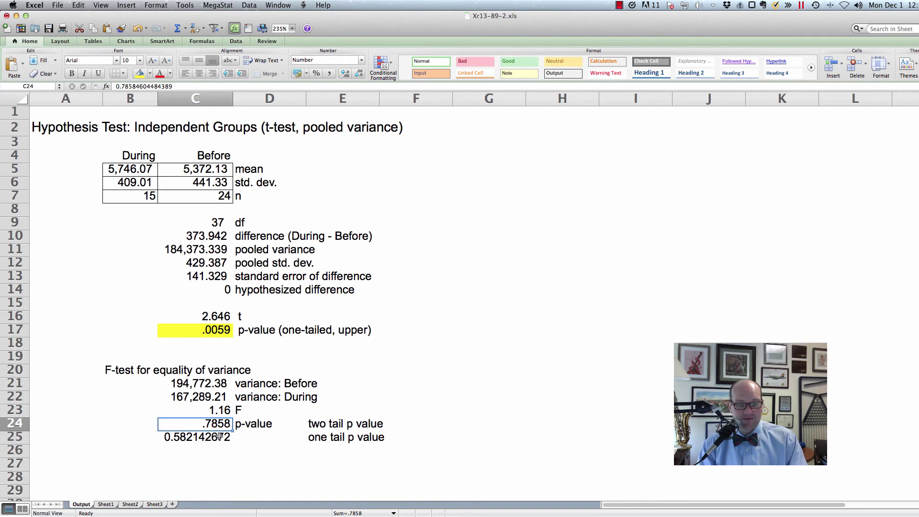
key("Down")
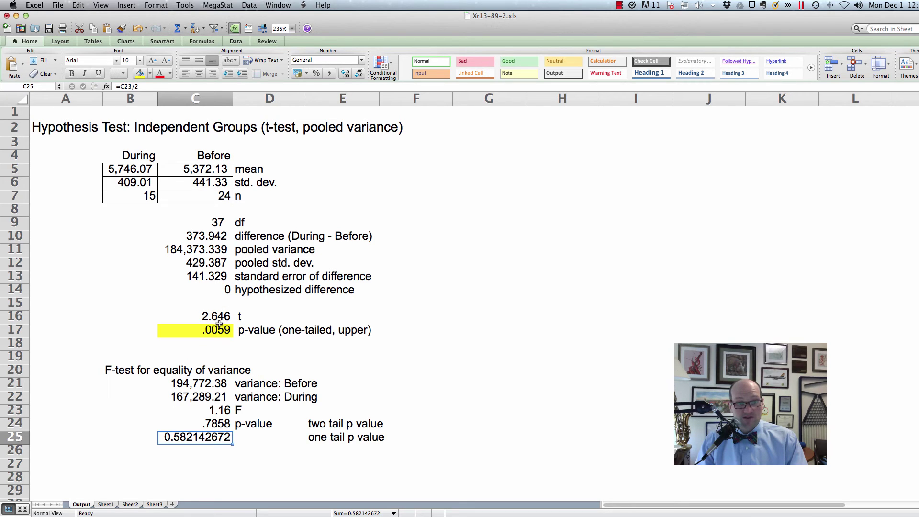
left_click(209, 334)
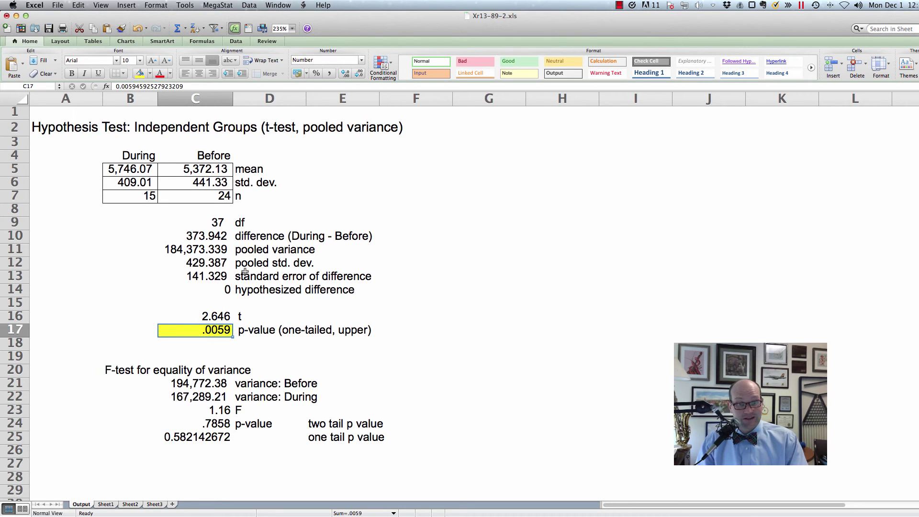
Step: Review the pooled-variance t-test title in row 2 and compare the During and Before means in row 5
left_click(172, 130)
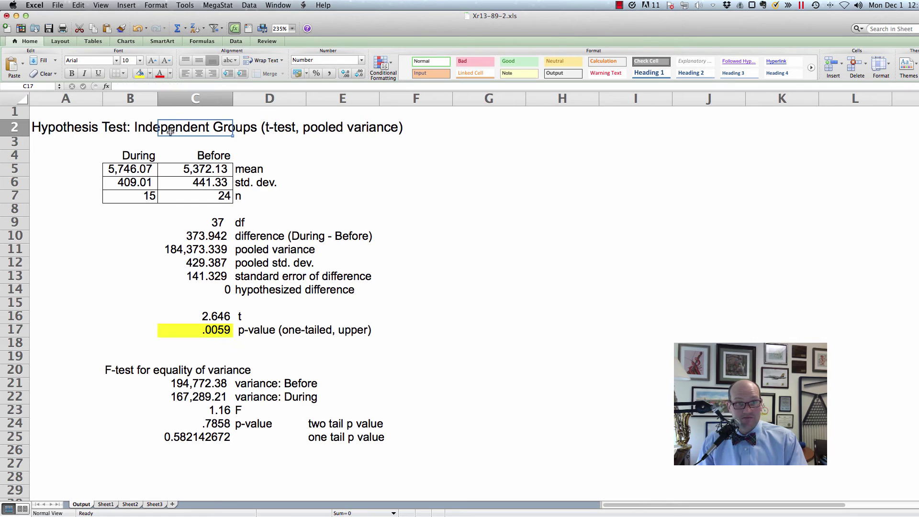
left_click(326, 126)
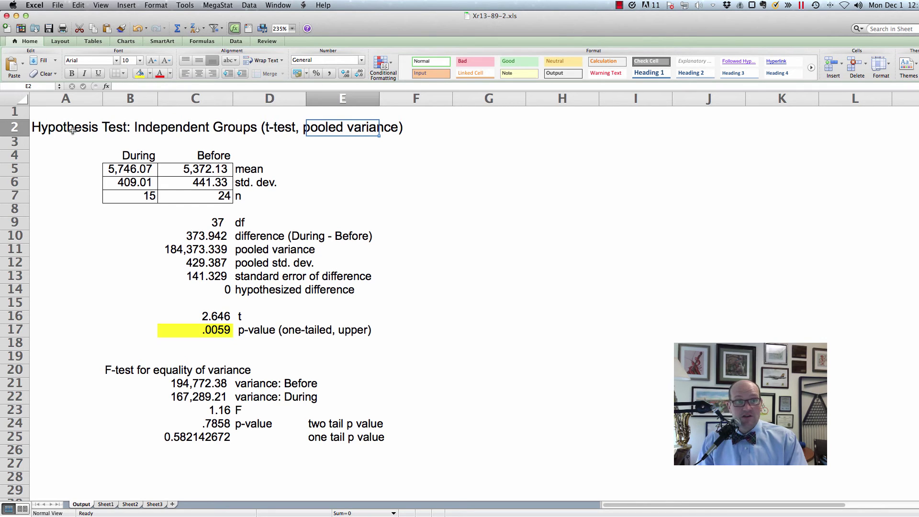
left_click(135, 171)
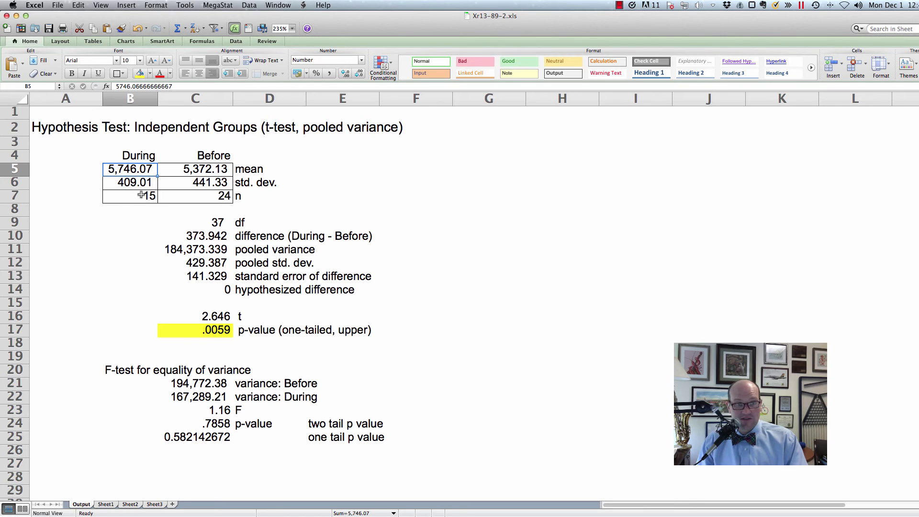
left_click(212, 171)
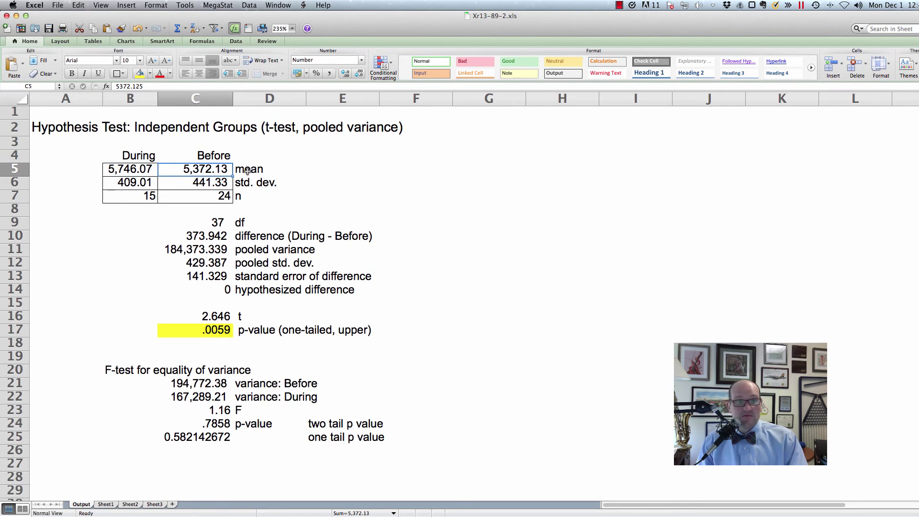
left_click(305, 169)
left_click(336, 171)
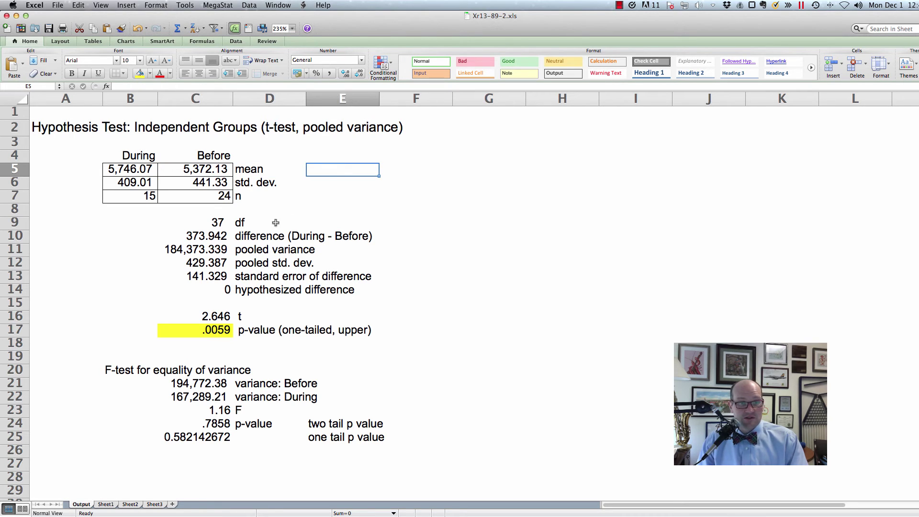
Step: Compare the observed During minus Before difference in C10 with the hypothesized difference in C14
left_click(213, 236)
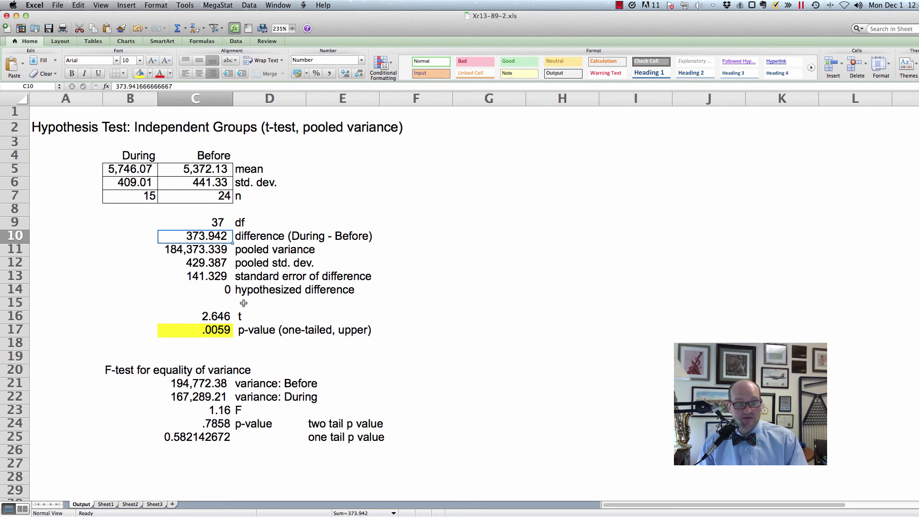
left_click(214, 291)
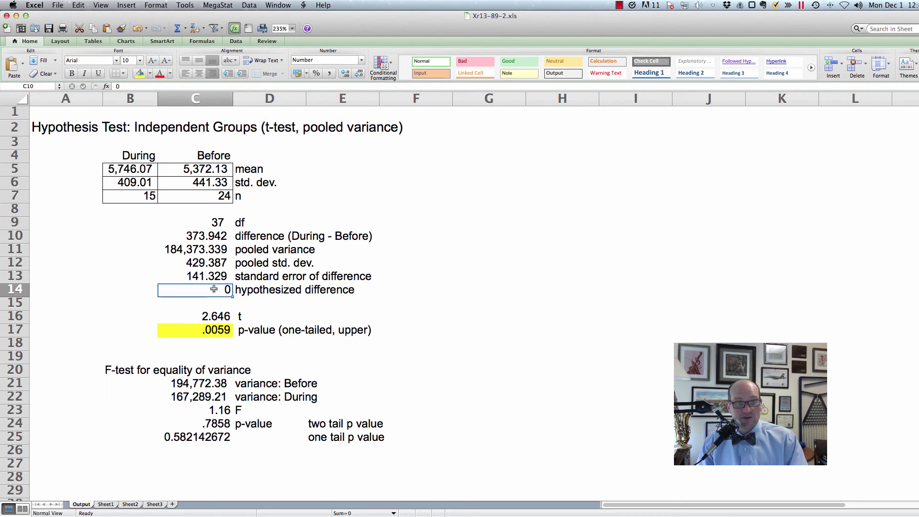
left_click(209, 237)
left_click_drag(205, 289, 351, 295)
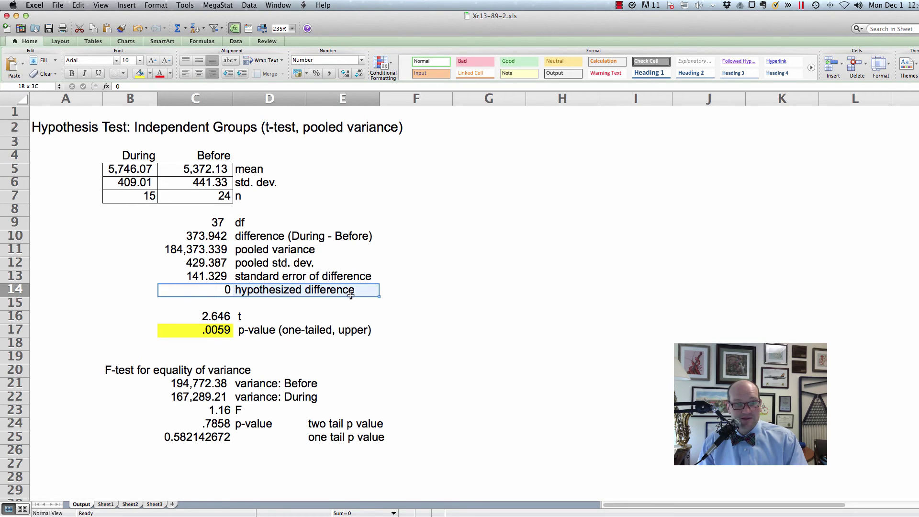
left_click(205, 236)
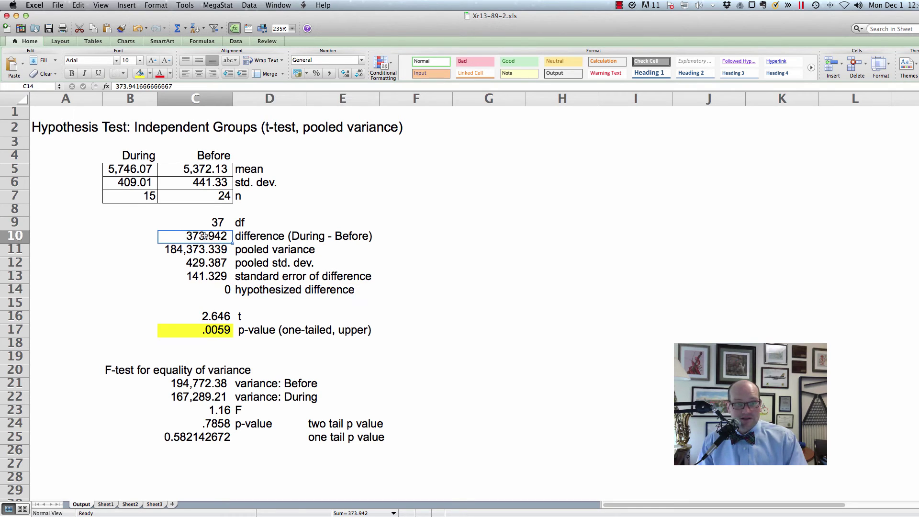
left_click_drag(205, 236, 256, 238)
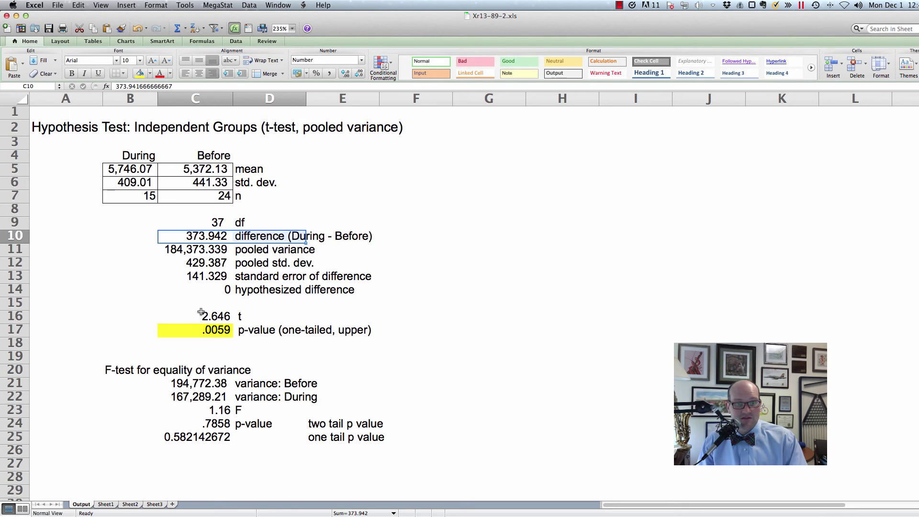
Step: Examine the standard error in C13, the t statistic in C16 and the one-tailed p-value in C17
left_click(212, 280)
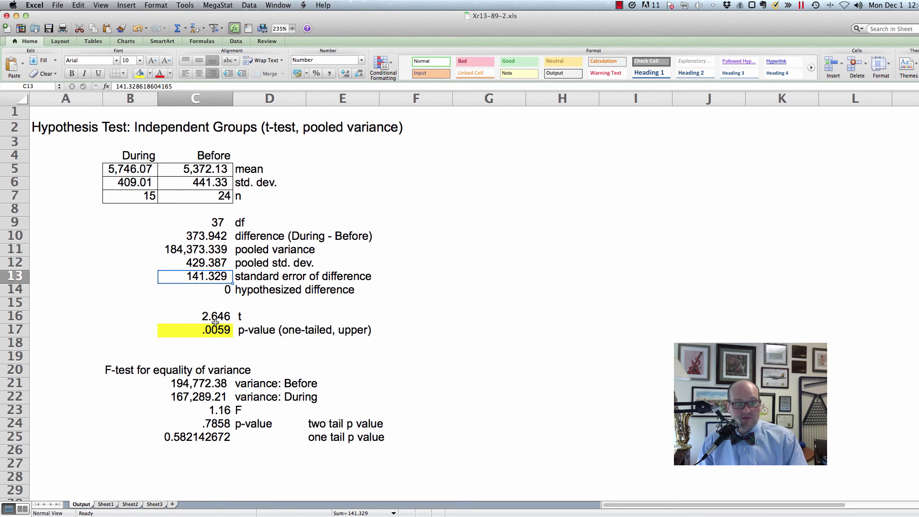
left_click(217, 319)
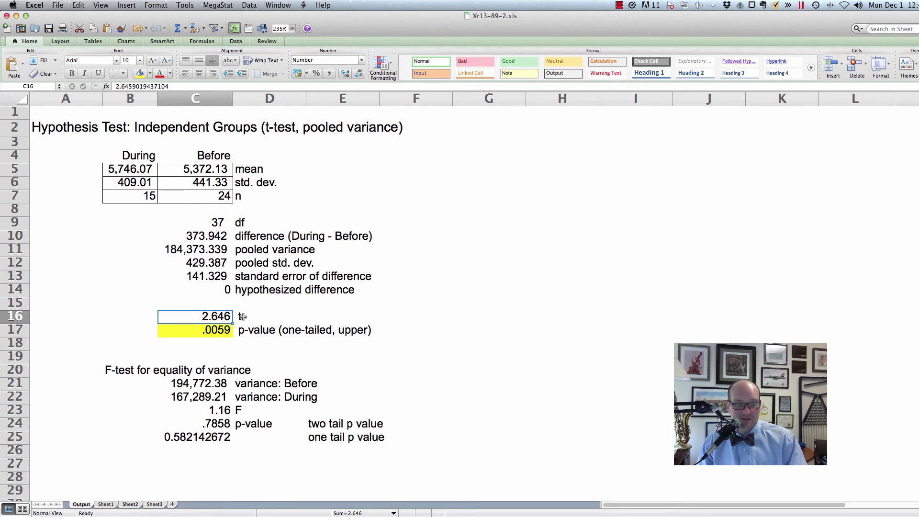
key("Right")
left_click(198, 315)
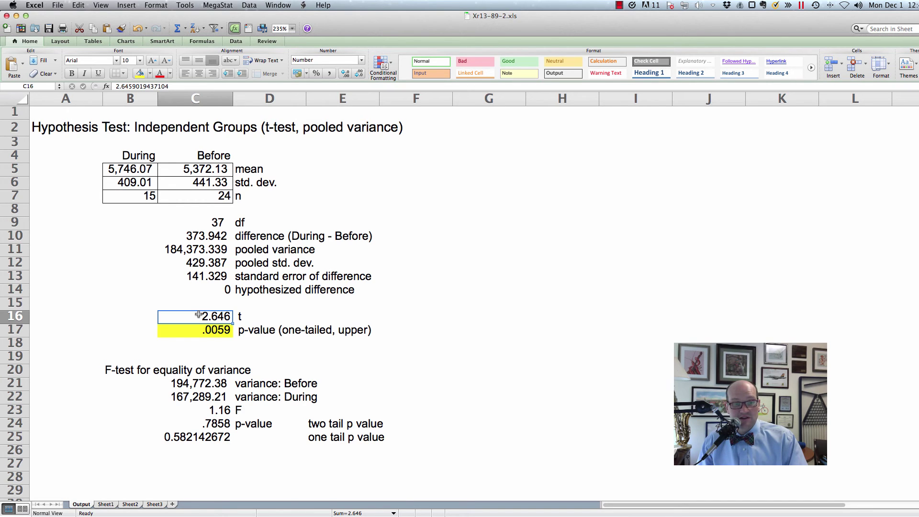
key("Down")
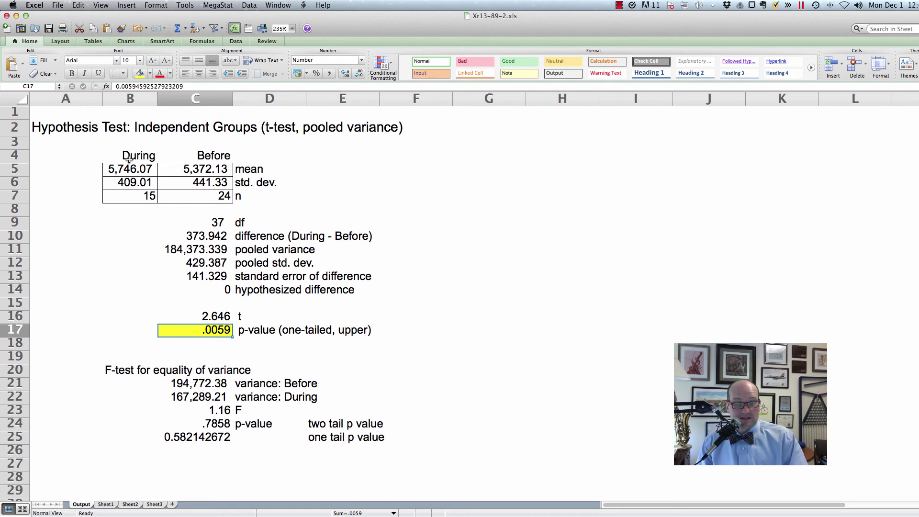
Step: Review the During statistics in B4:B7 and the degrees of freedom, then recheck the observed difference against the hypothesized one
left_click_drag(133, 155, 129, 194)
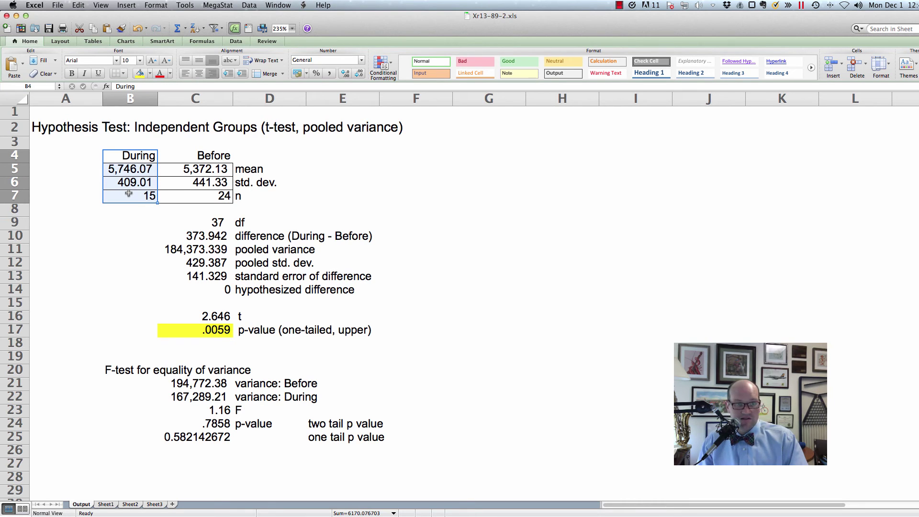
left_click(219, 235)
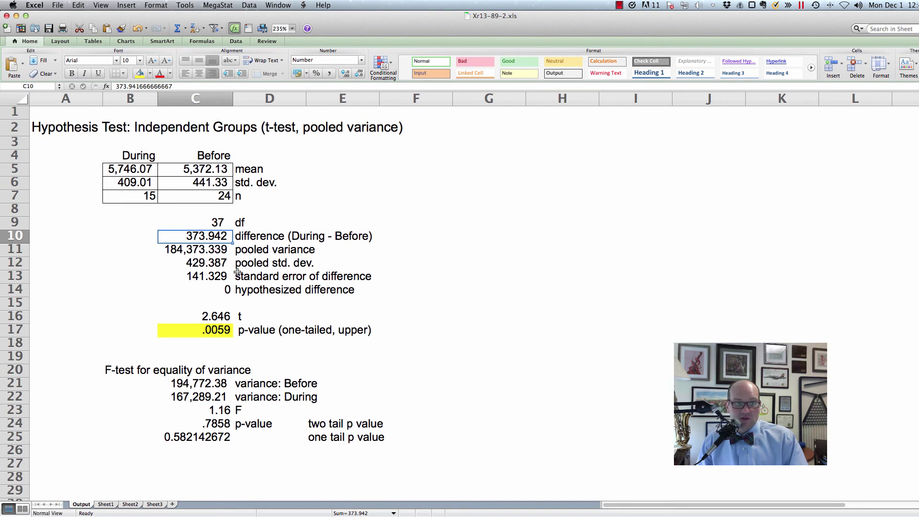
left_click(170, 223)
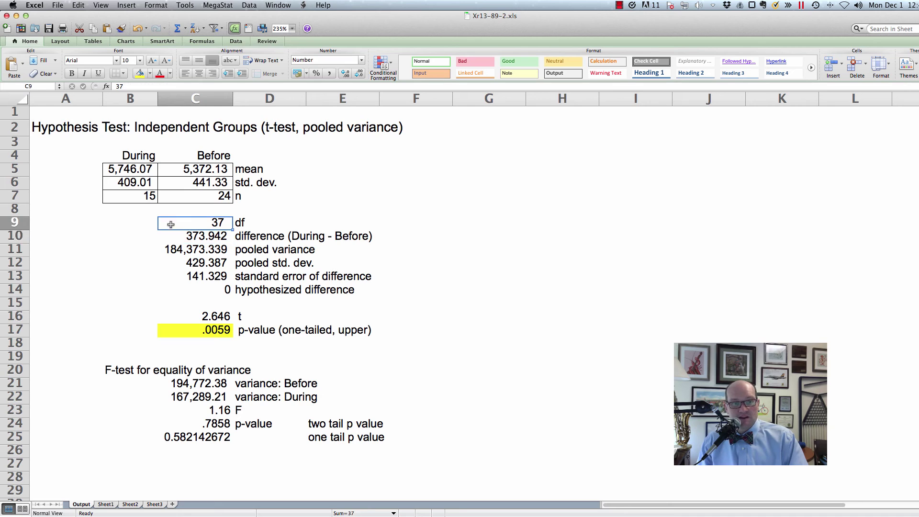
left_click(191, 238)
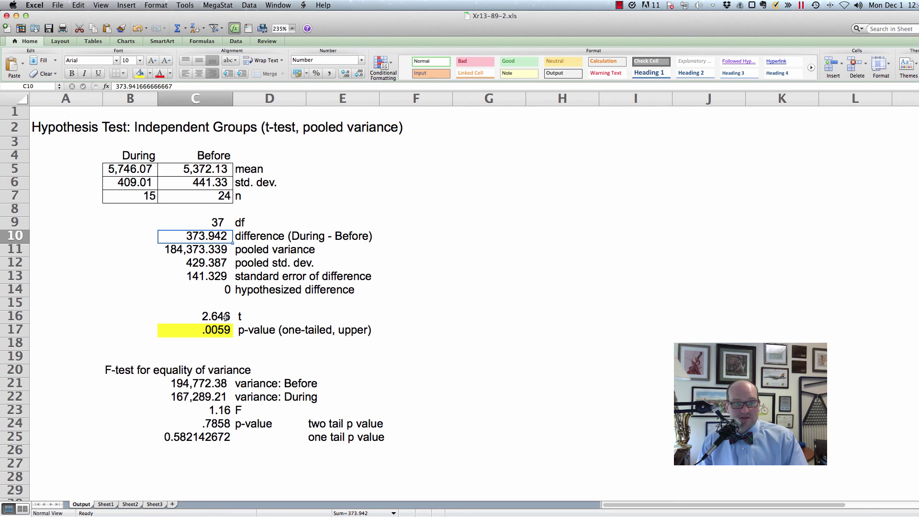
left_click(230, 293)
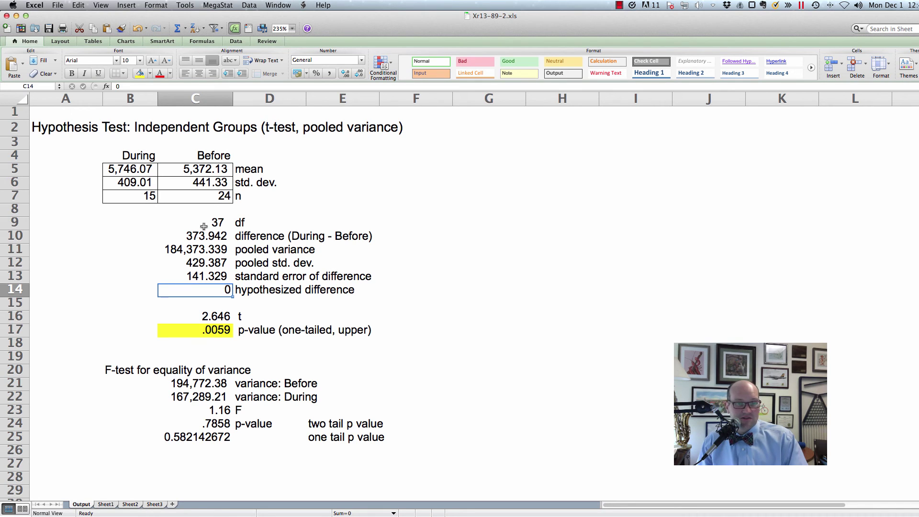
left_click(196, 242)
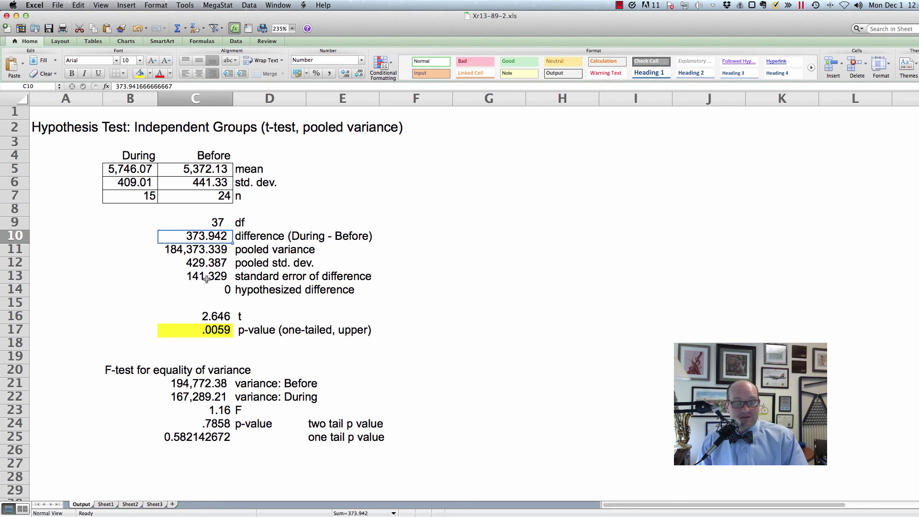
Step: Try the "not equal" alternative in MegaStat's Compare Two Independent Groups test, switch back to "greater than" and cancel the test
left_click(201, 7)
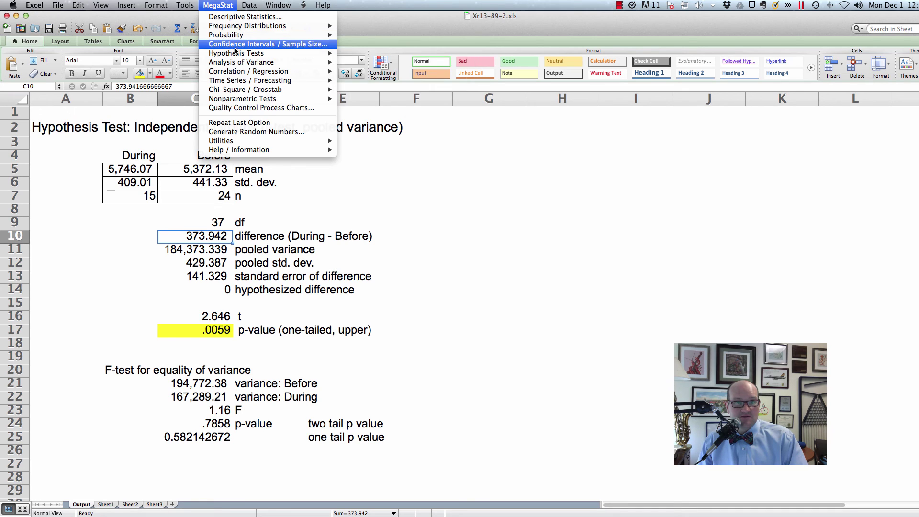
mouse_move(325, 55)
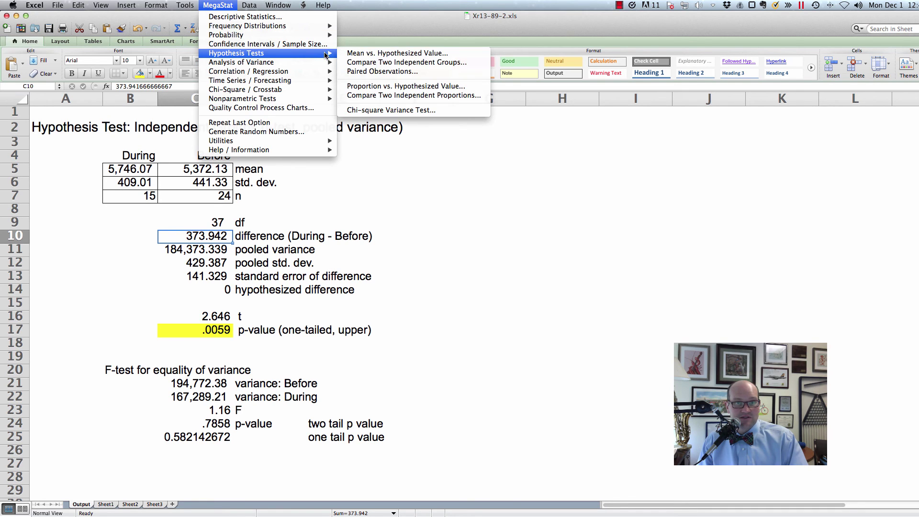
left_click(374, 63)
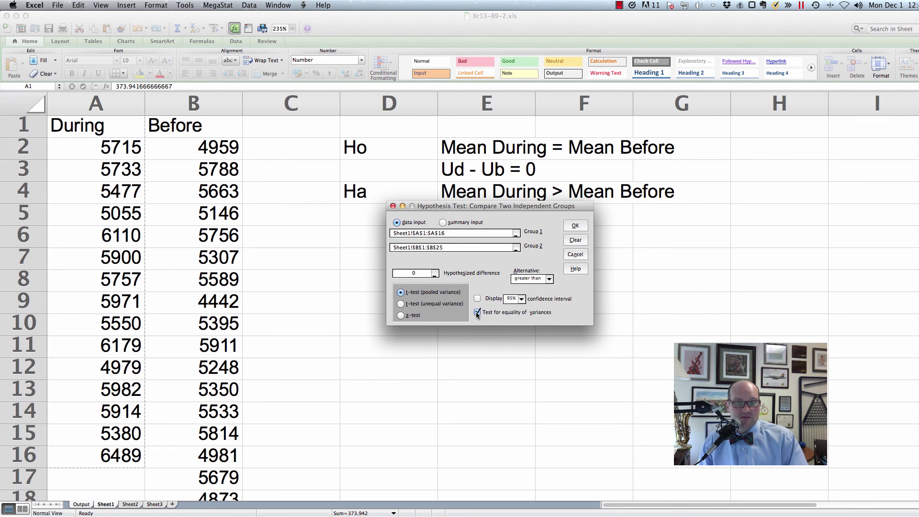
left_click(549, 278)
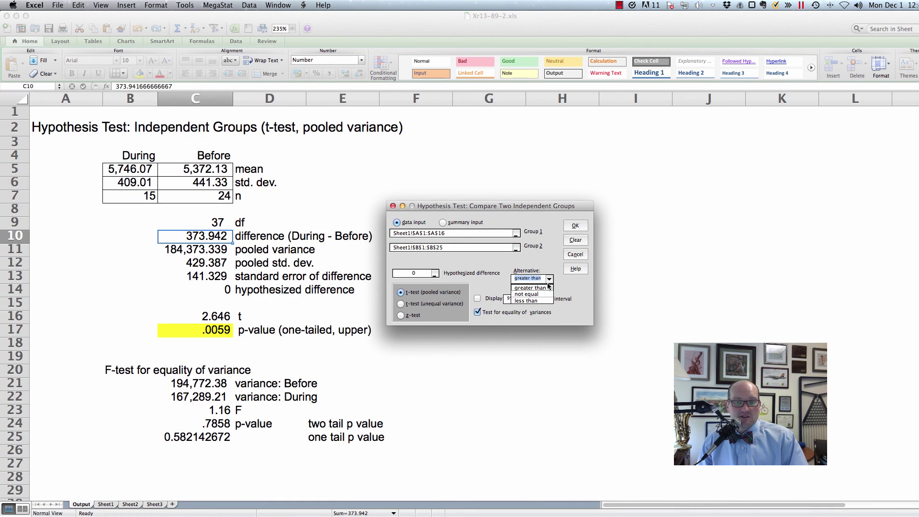
left_click(542, 296)
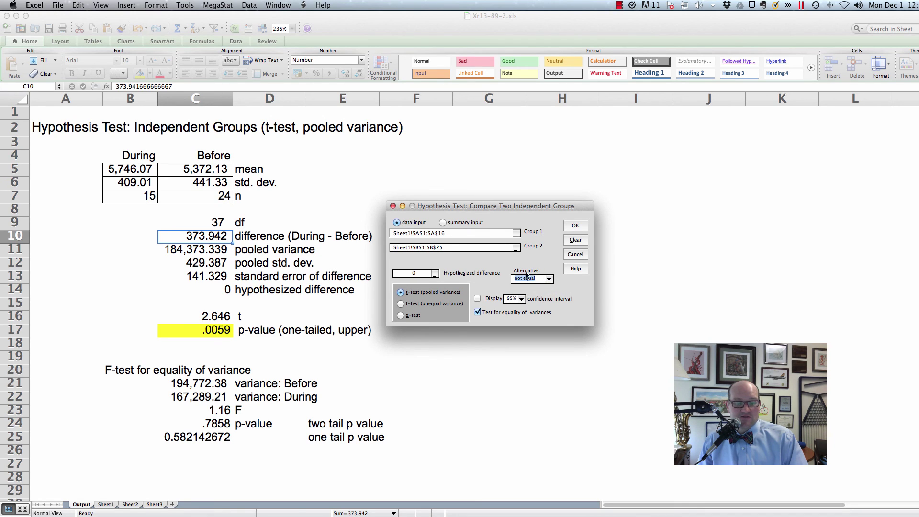
left_click(550, 280)
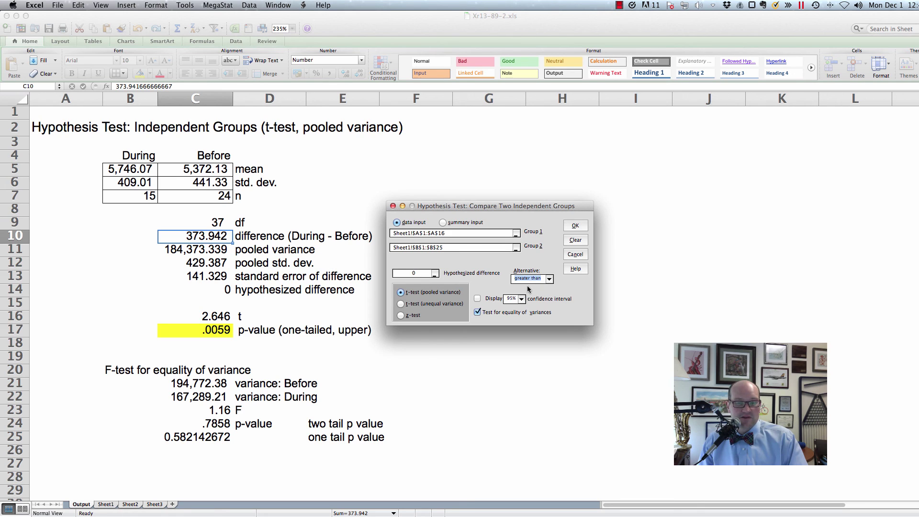
left_click(574, 255)
Step: Review the F-test block with its p-values in C24 and C25, and compare it with the t-test results above
left_click_drag(126, 369, 383, 438)
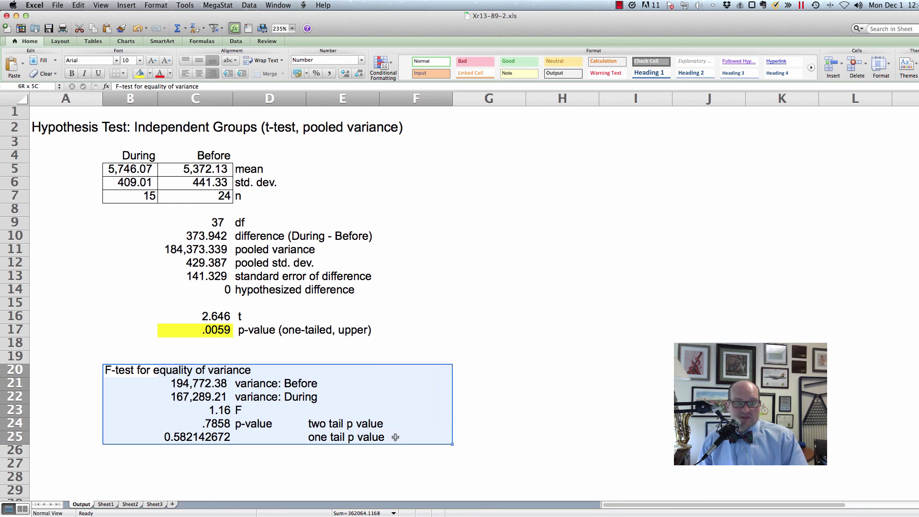
left_click(219, 421)
left_click(213, 438)
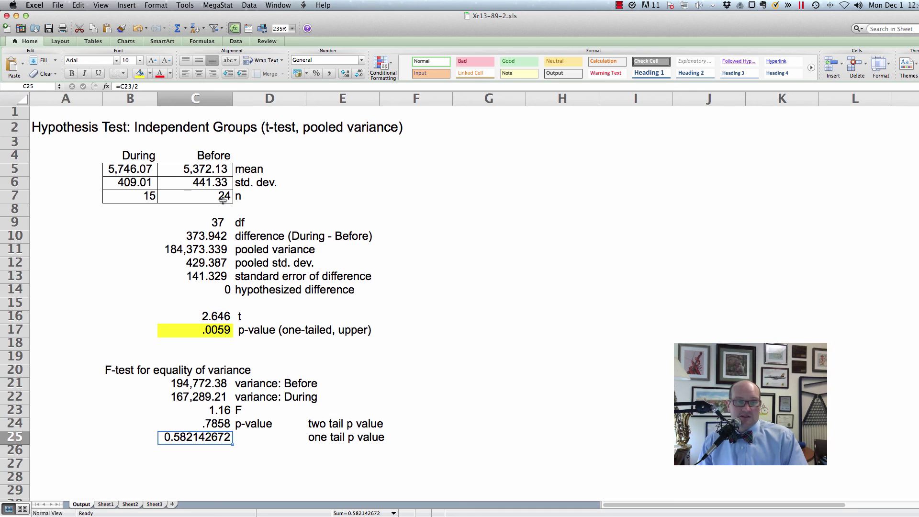
left_click_drag(161, 153, 406, 331)
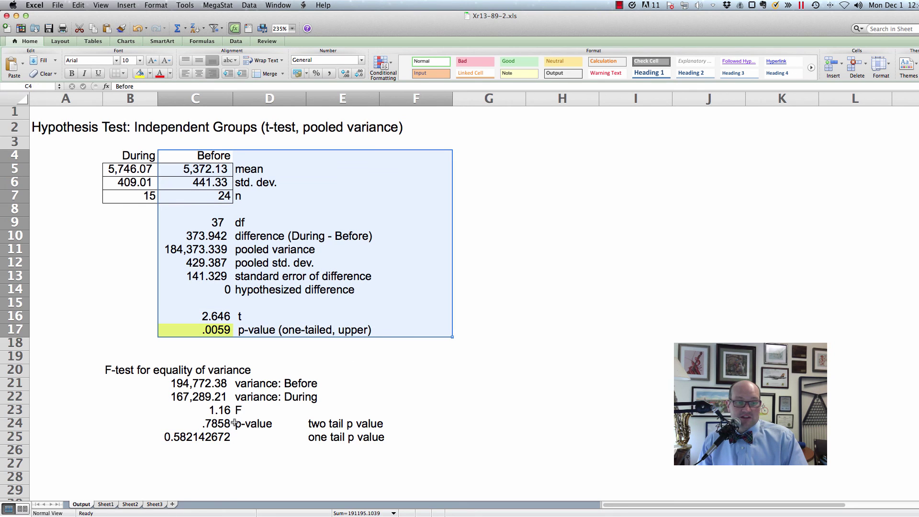
left_click(226, 441)
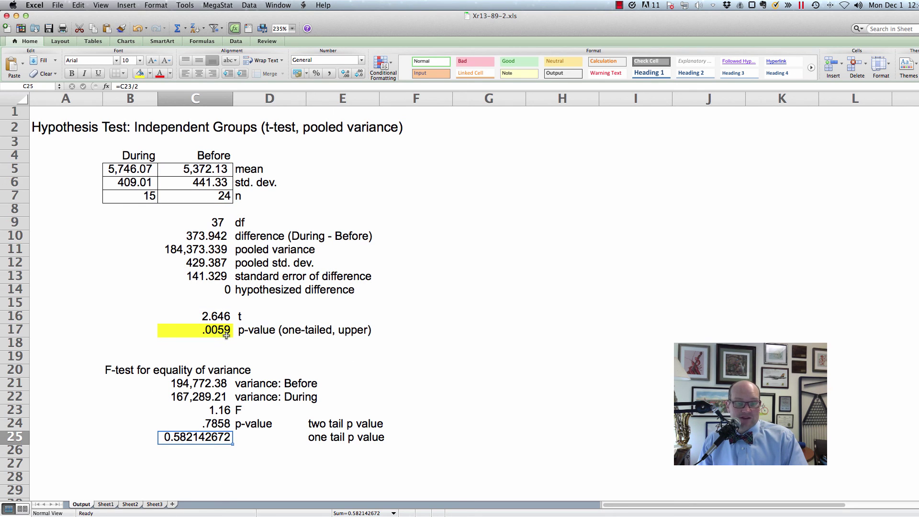